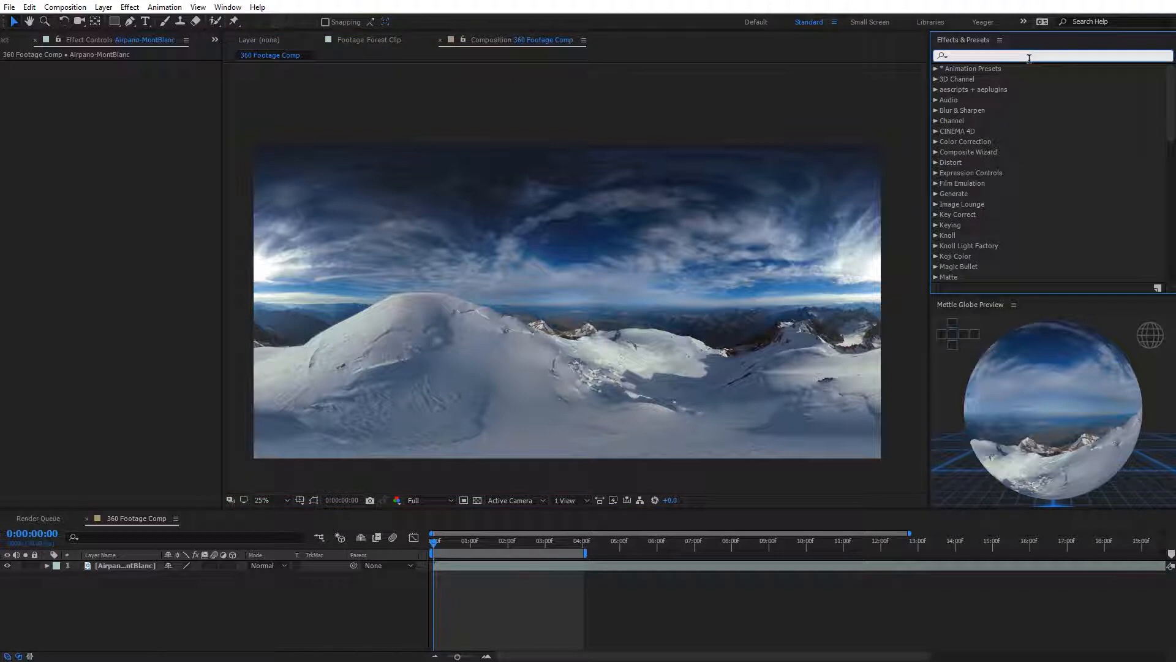
Find the VR effects, apply Mantra VR Mirrors to the Airpano-MontBlanc footage, and check its Frame Layout options.
{"action": "type", "text": "vr"}
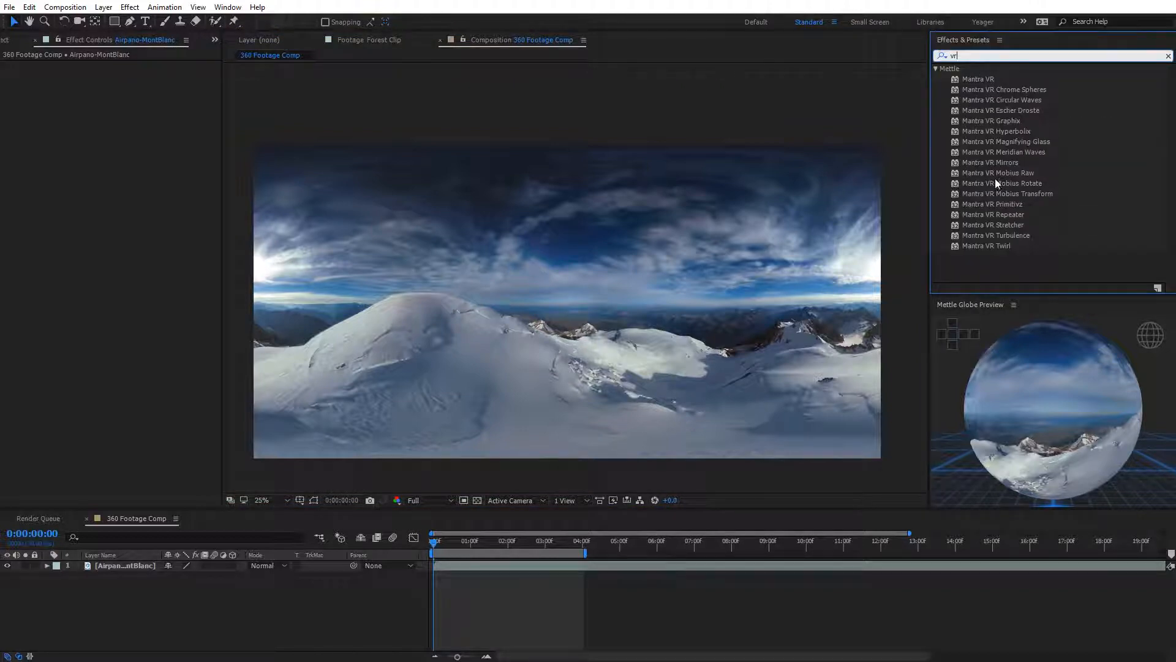
{"action": "left_click_drag", "start_coordinate": [1006, 165], "coordinate": [736, 269]}
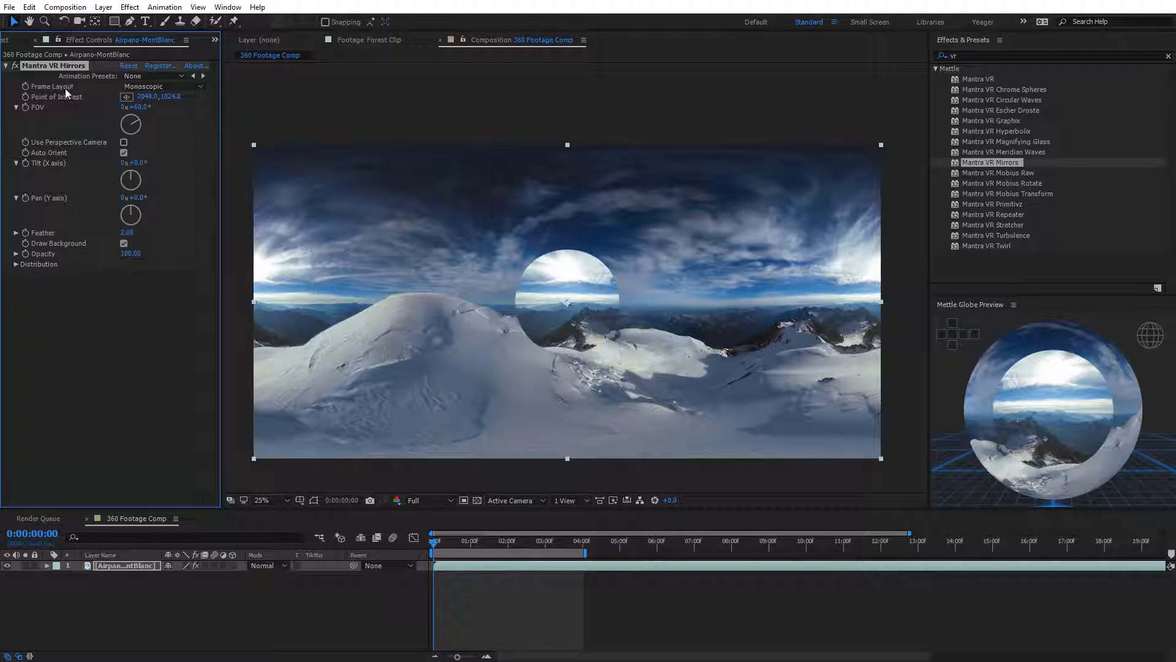
{"action": "left_click", "coordinate": [162, 86]}
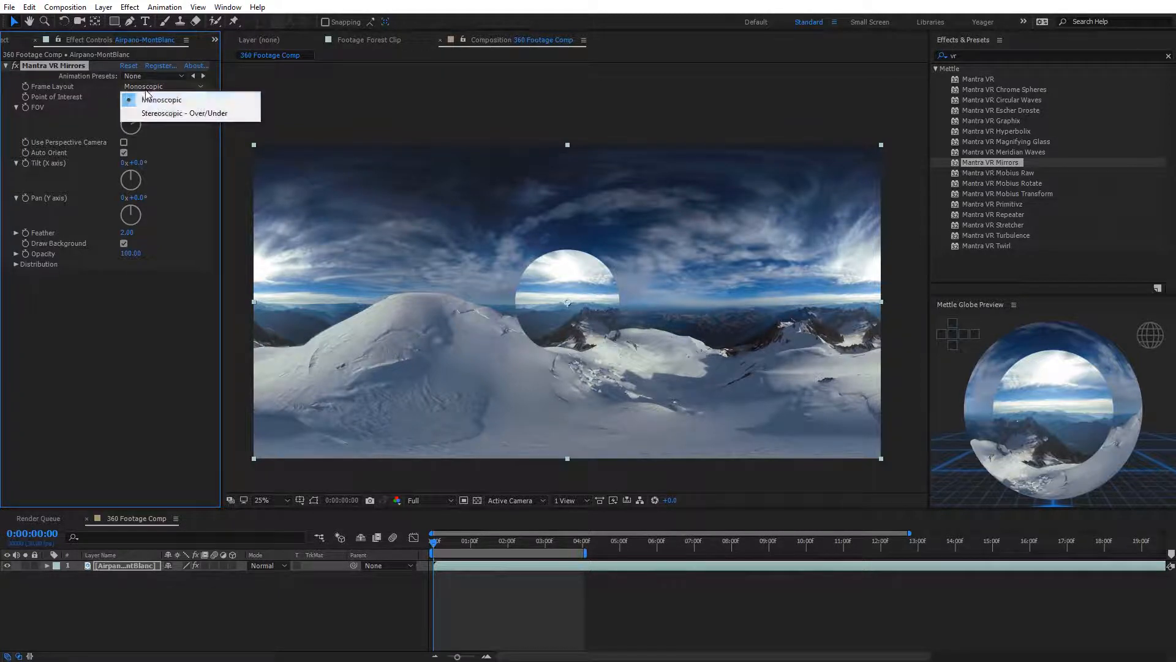
{"action": "left_click", "coordinate": [95, 86]}
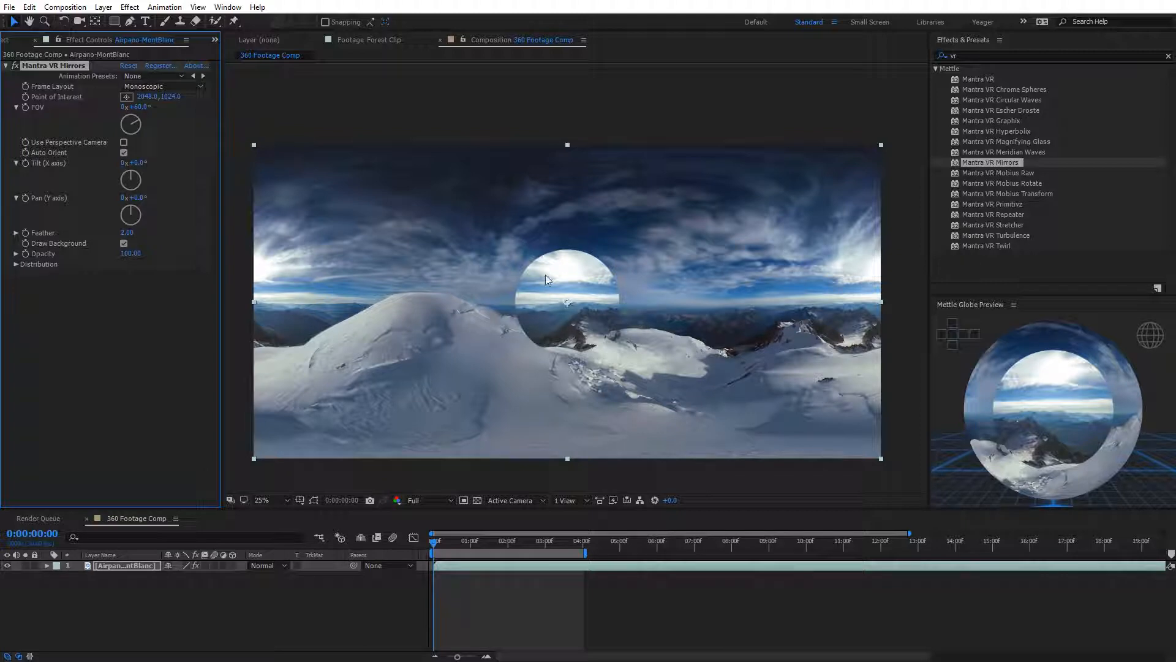
Try moving the mirror's point of interest around the footage and widening its FOV, and reset the effect.
{"action": "left_click_drag", "start_coordinate": [566, 303], "coordinate": [743, 228]}
{"action": "left_click_drag", "start_coordinate": [777, 306], "coordinate": [568, 303]}
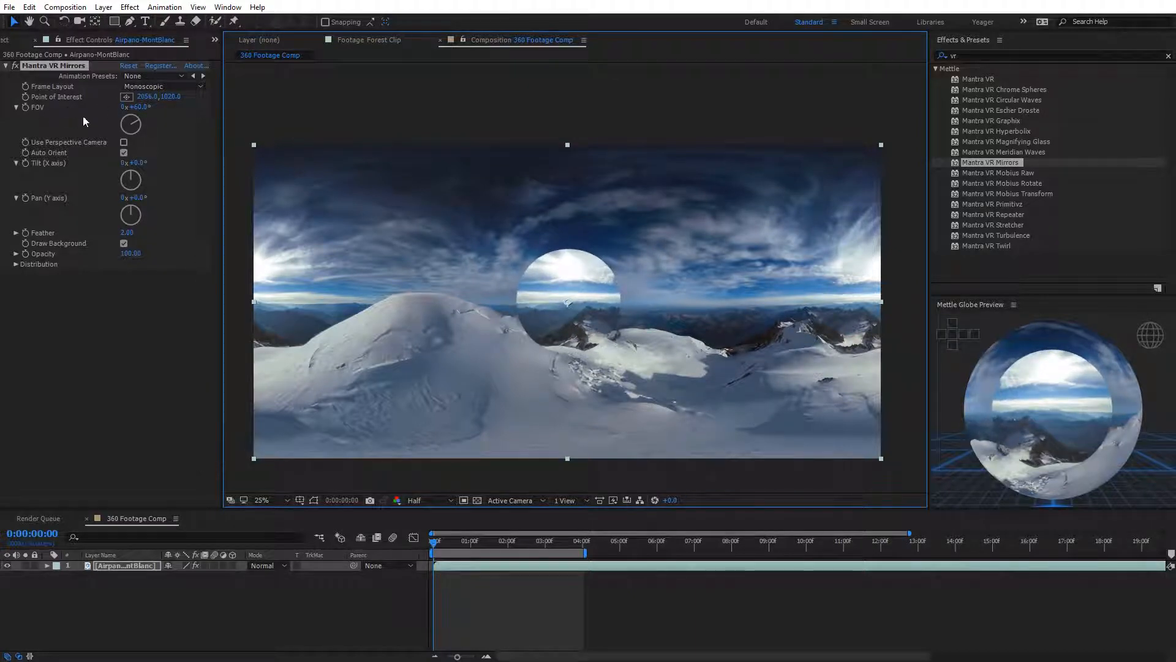
{"action": "left_click_drag", "start_coordinate": [138, 110], "coordinate": [206, 117]}
{"action": "left_click", "coordinate": [129, 66]}
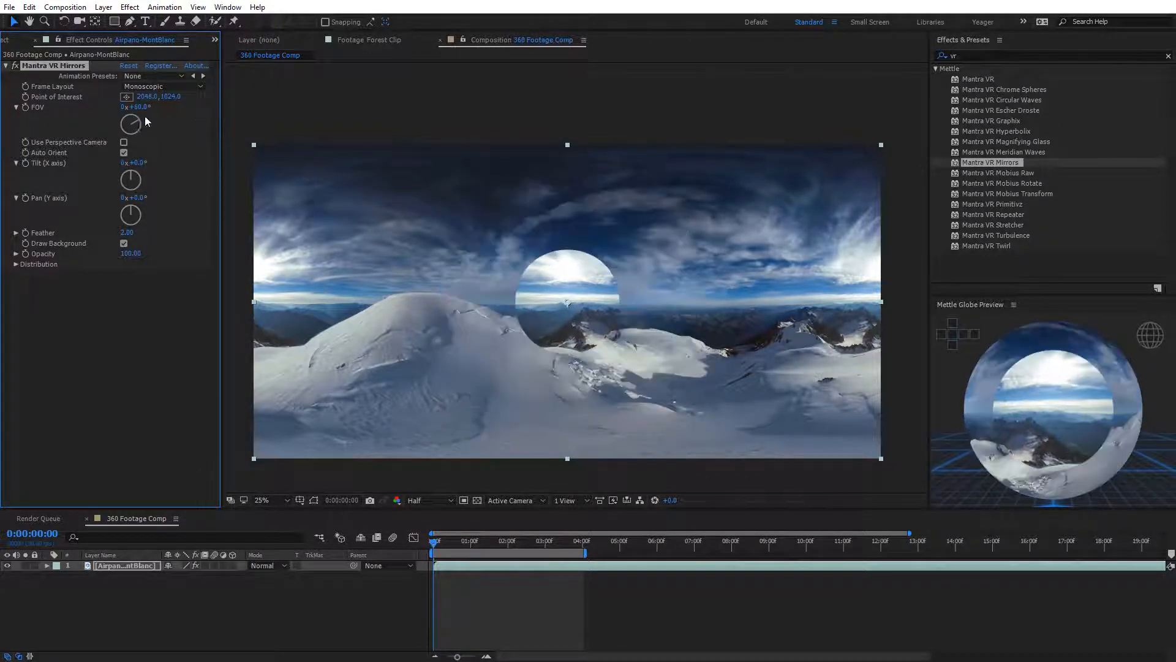
Set the mirror's FOV to 180° and its Feather to 0.01.
{"action": "left_click", "coordinate": [140, 108]}
{"action": "type", "text": "180"}
{"action": "key", "text": "Return"}
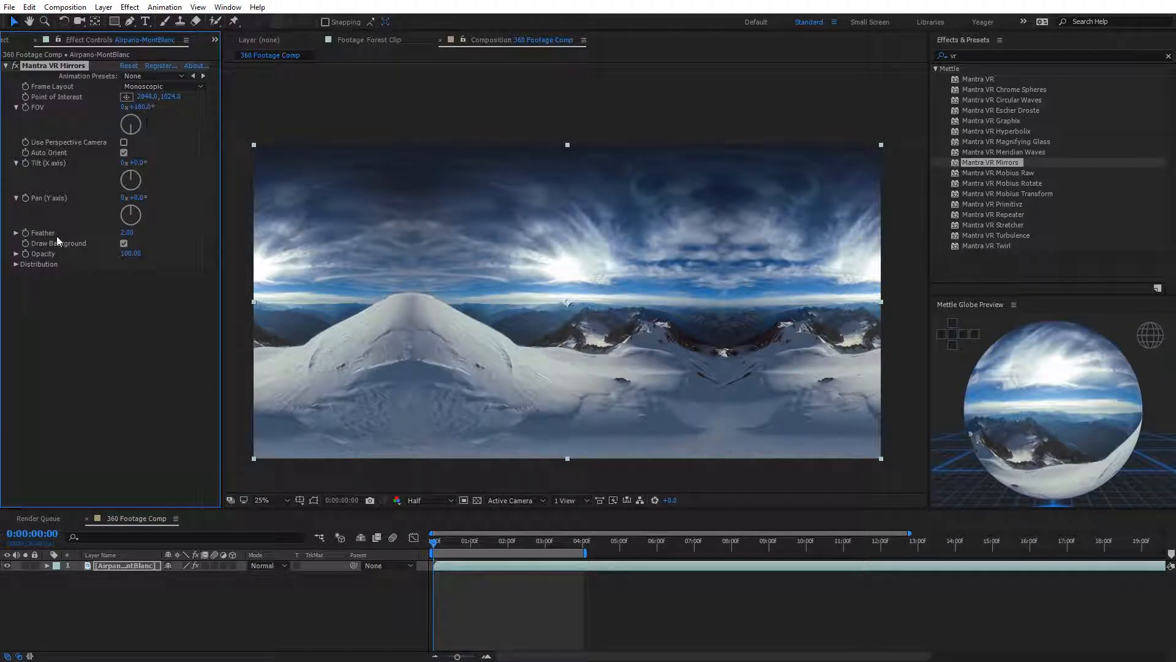
{"action": "left_click", "coordinate": [131, 233]}
{"action": "type", "text": "0.01"}
{"action": "key", "text": "Return"}
Slide the point of interest horizontally across the mirrored panorama, ending at about 1475.
{"action": "left_click_drag", "start_coordinate": [147, 96], "coordinate": [727, 201]}
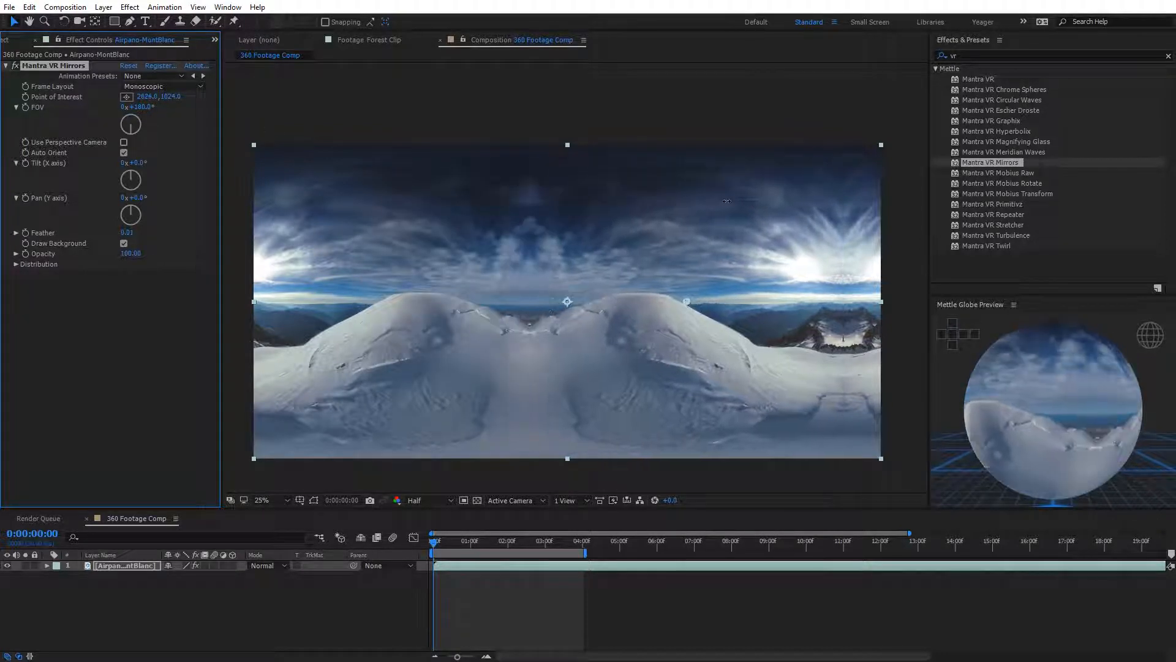
{"action": "left_click_drag", "start_coordinate": [740, 290], "coordinate": [8, 81]}
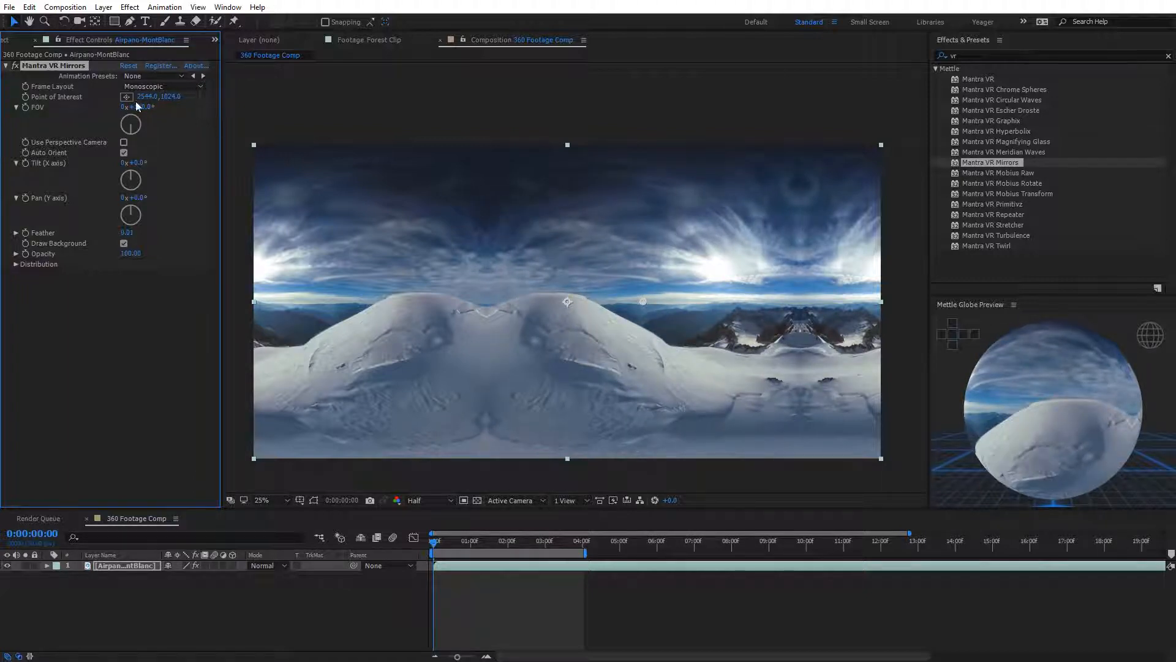
{"action": "left_click_drag", "start_coordinate": [146, 96], "coordinate": [0, 96]}
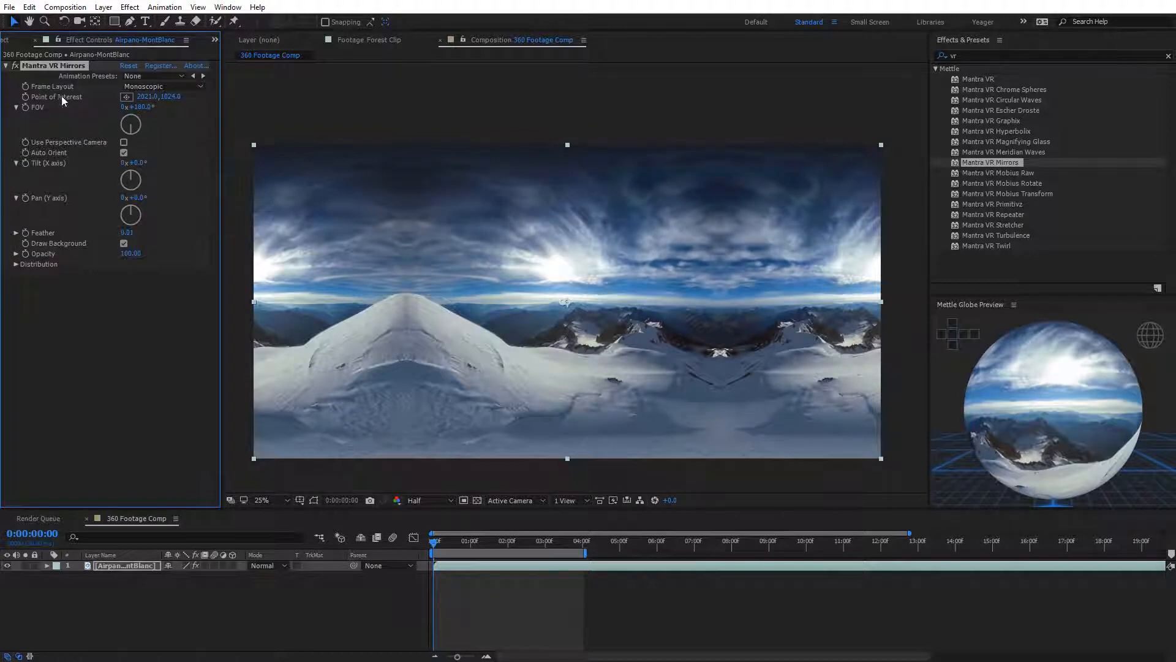
{"action": "left_click_drag", "start_coordinate": [149, 96], "coordinate": [98, 223]}
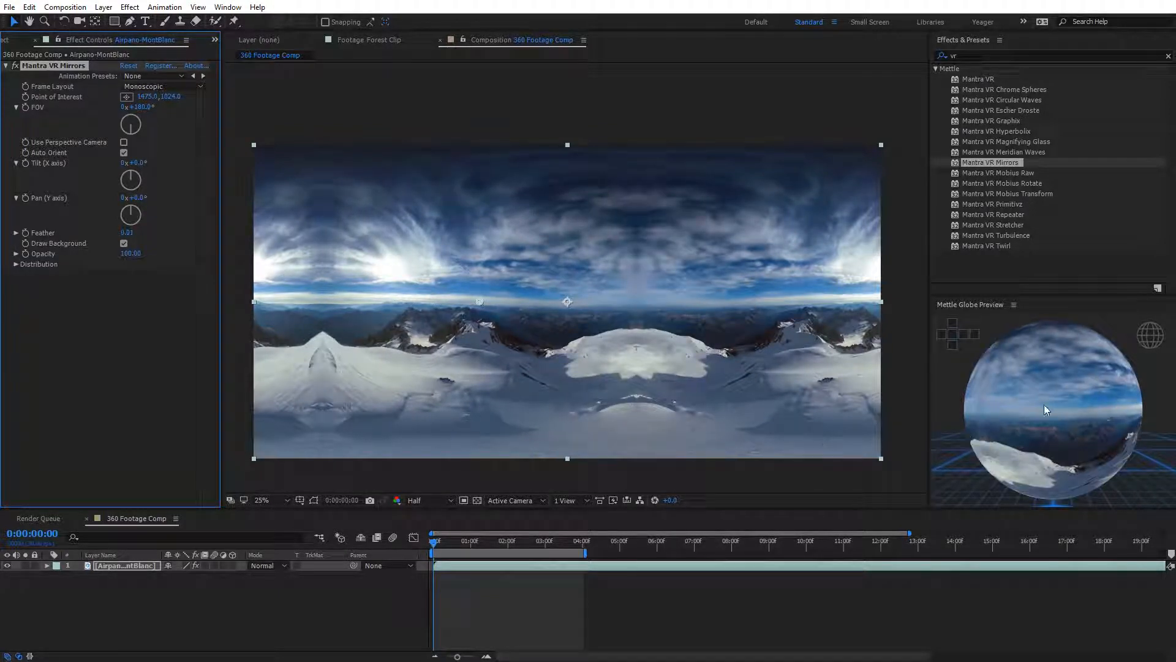
Examine the mirrored panorama up close in the globe preview, looking around before returning to the full globe.
{"action": "left_click", "coordinate": [1042, 387]}
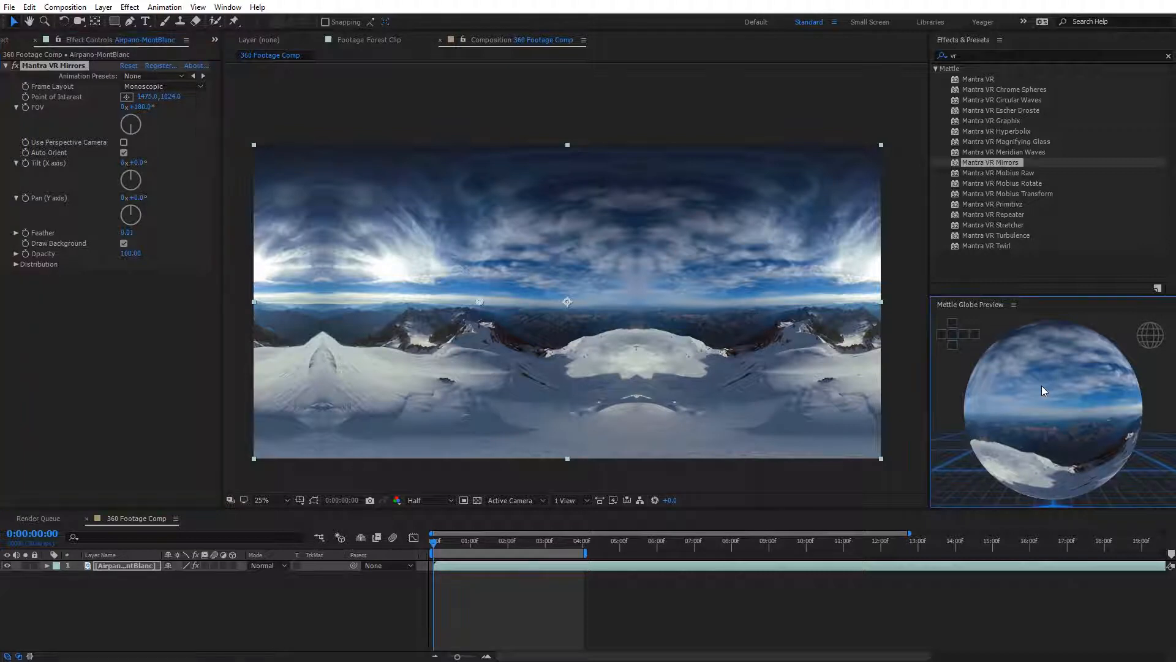
{"action": "scroll", "coordinate": [1042, 387], "scroll_direction": "up", "scroll_amount": 5}
{"action": "scroll", "coordinate": [1042, 384], "scroll_direction": "up", "scroll_amount": 3}
{"action": "left_click_drag", "start_coordinate": [1040, 392], "coordinate": [1113, 463]}
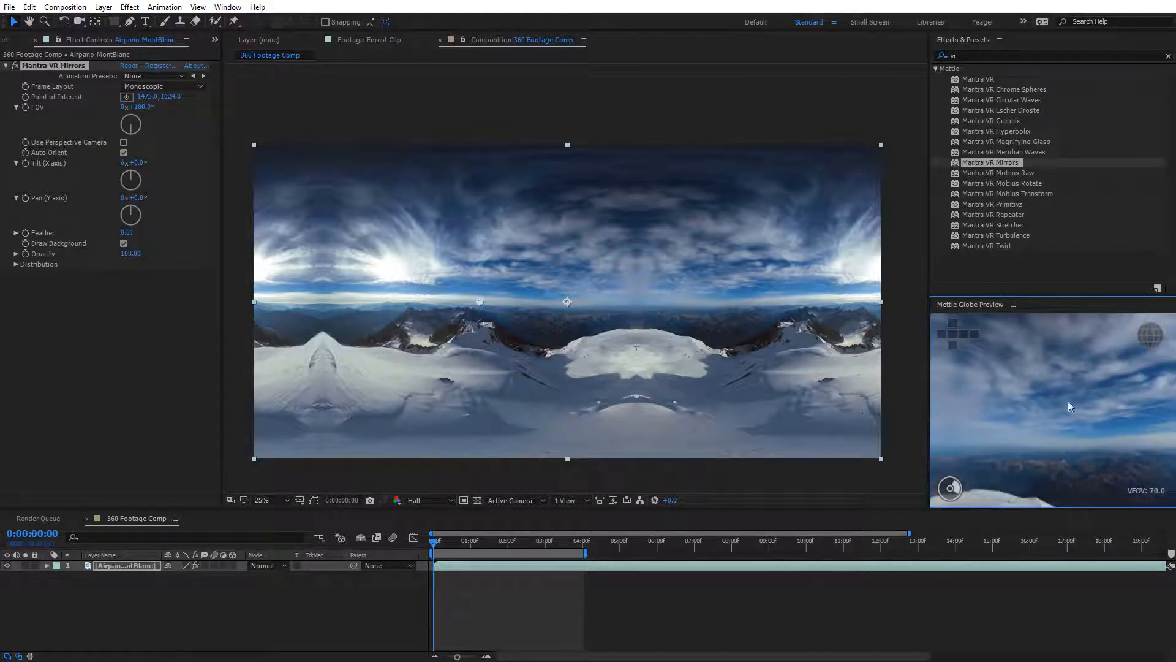
{"action": "scroll", "coordinate": [1068, 402], "scroll_direction": "down", "scroll_amount": 8}
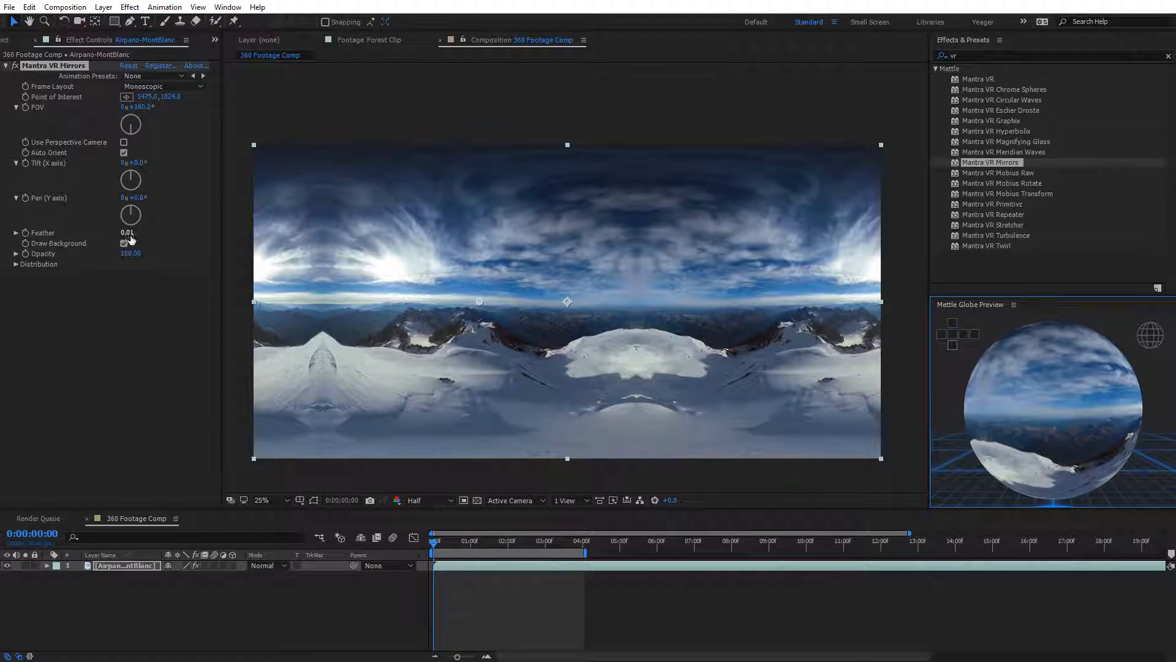
Compare a Feather of 0 with 0.01 while shifting the point of interest, and reset the effect.
{"action": "left_click_drag", "start_coordinate": [130, 239], "coordinate": [108, 235]}
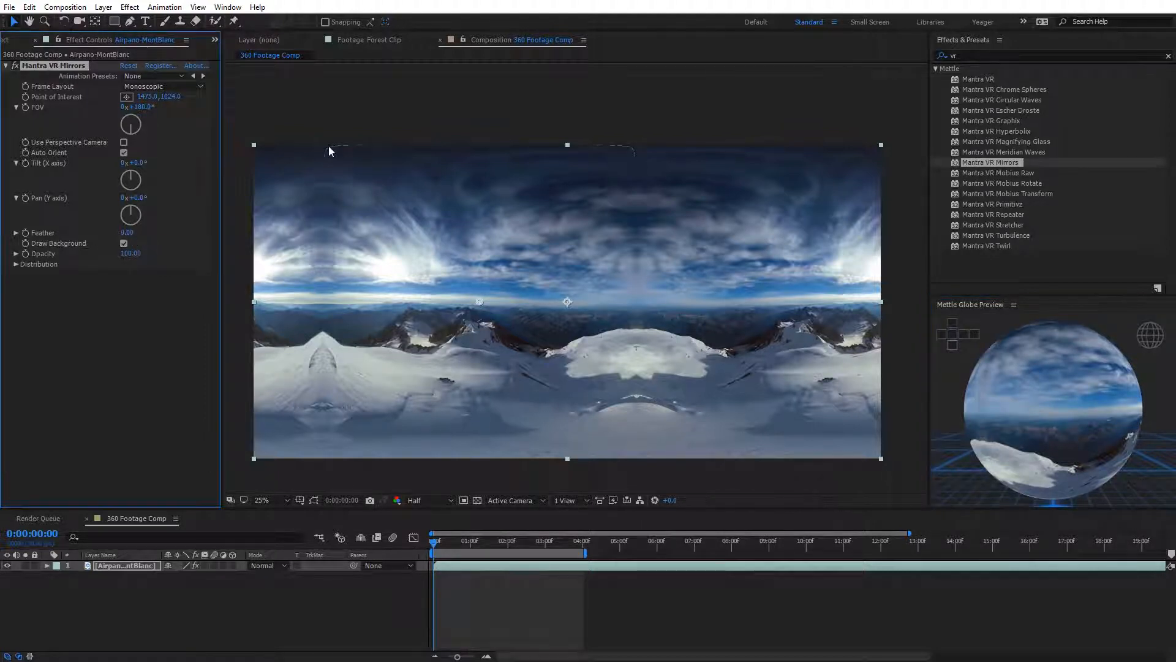
{"action": "left_click_drag", "start_coordinate": [484, 299], "coordinate": [581, 300]}
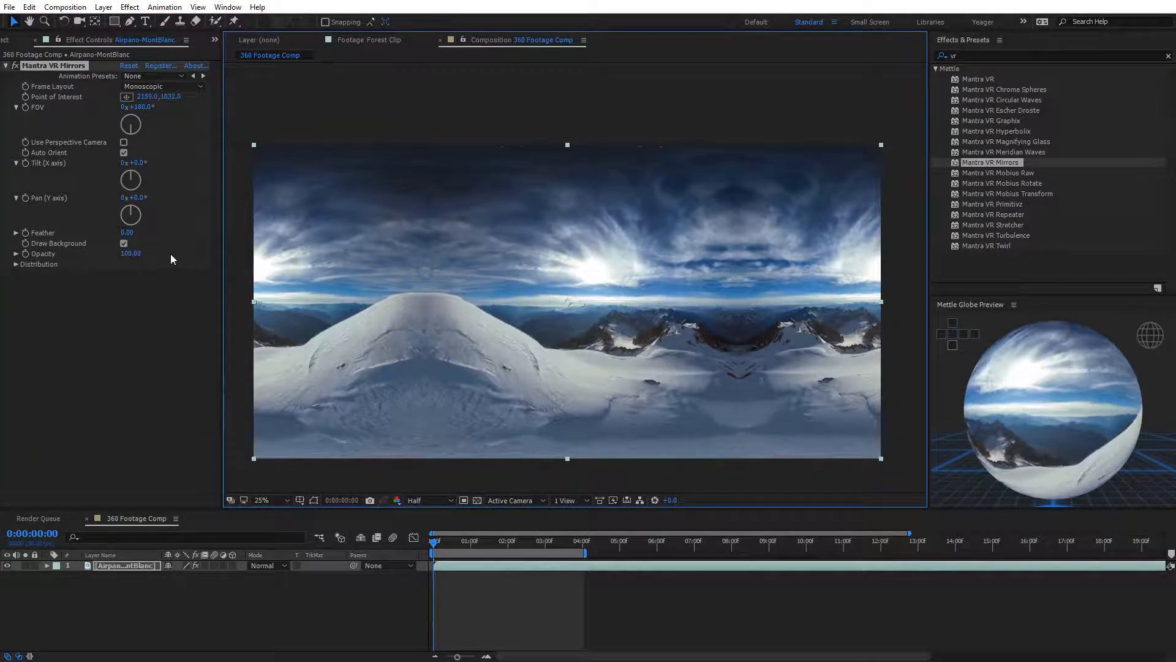
{"action": "left_click", "coordinate": [134, 232]}
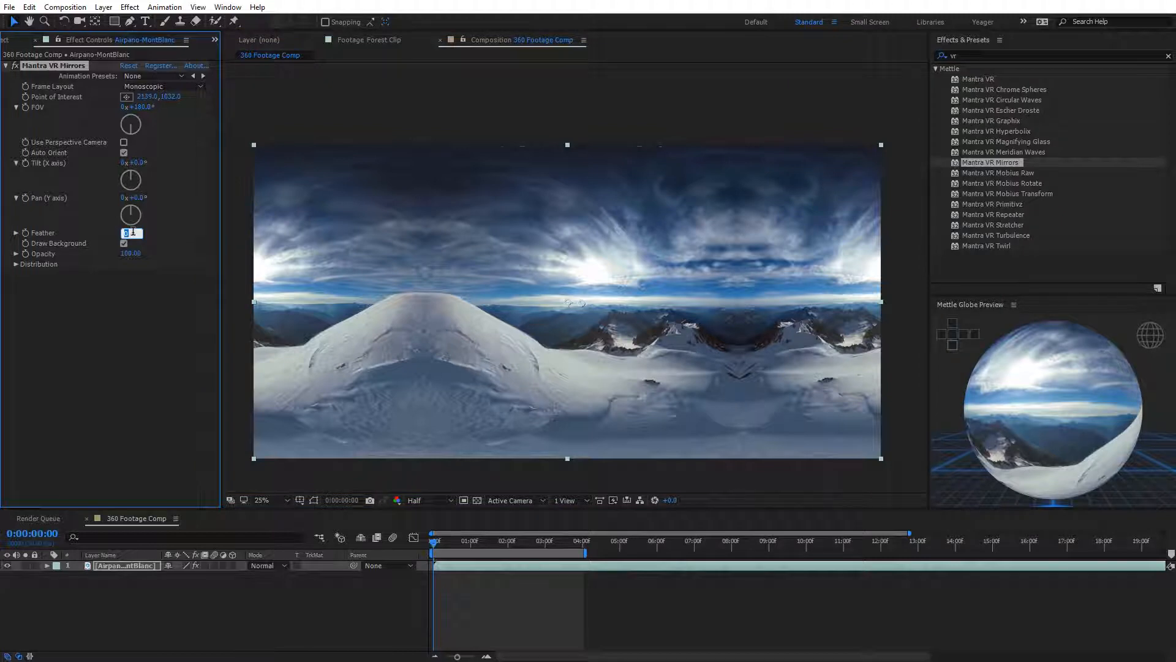
{"action": "type", "text": "0.01"}
{"action": "key", "text": "Return"}
{"action": "left_click", "coordinate": [125, 65]}
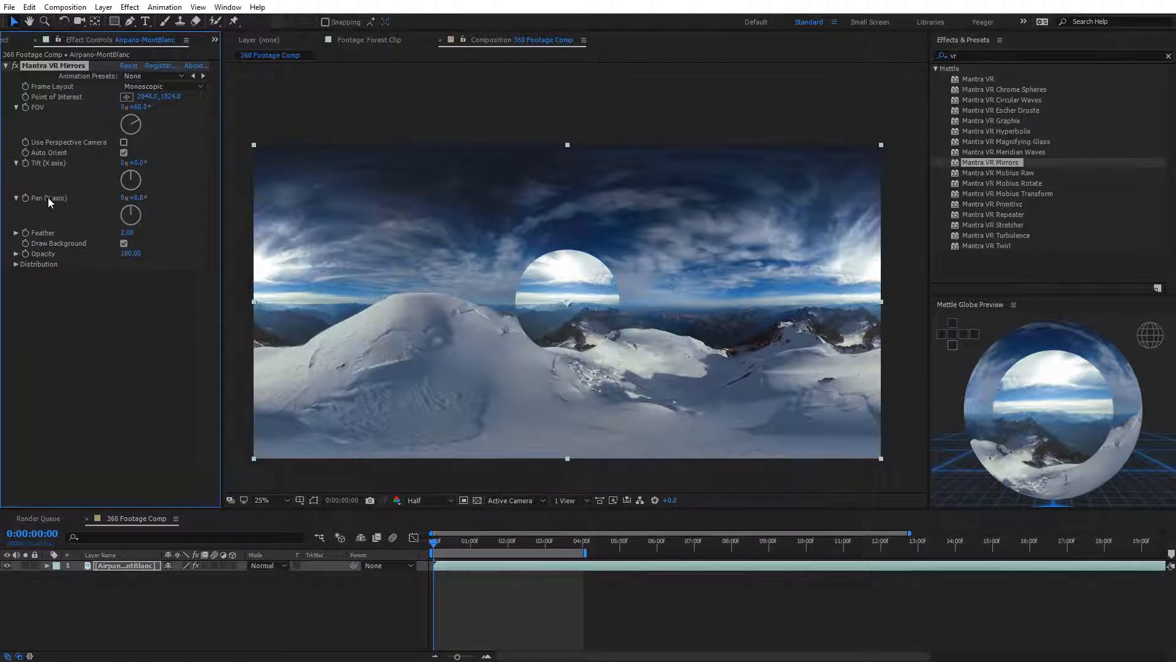
Rotate the mirror by varying Pan and Tilt, leaving Pan at -7° and Tilt strongly negative.
{"action": "left_click_drag", "start_coordinate": [145, 169], "coordinate": [169, 202]}
{"action": "left_click_drag", "start_coordinate": [136, 163], "coordinate": [162, 174]}
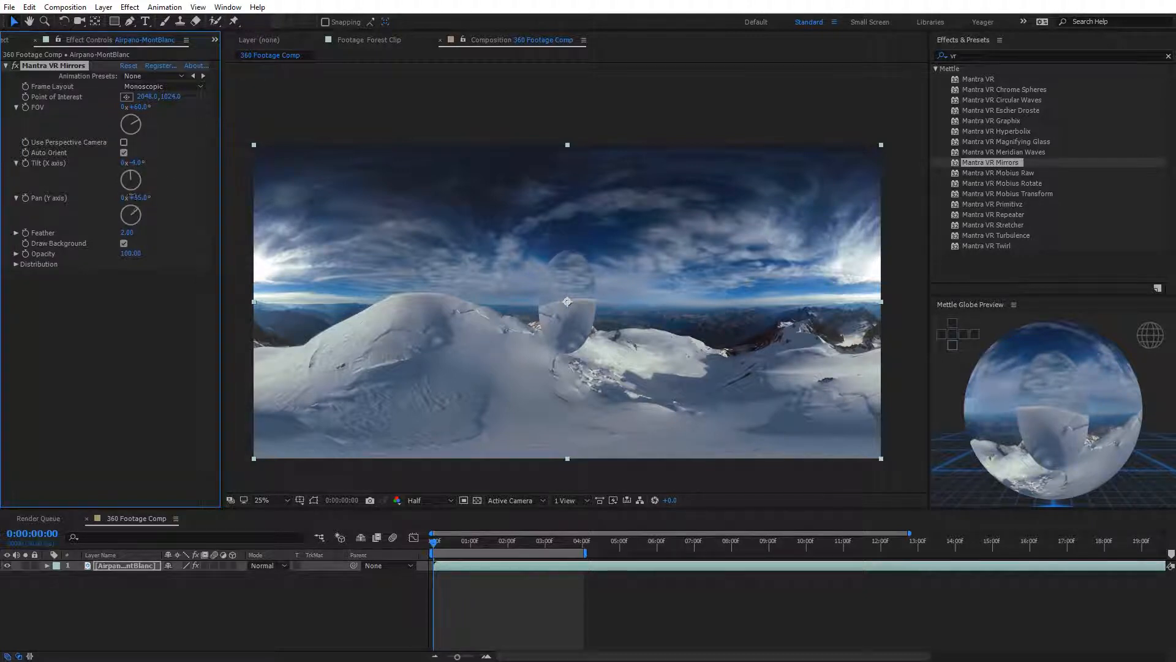
{"action": "left_click_drag", "start_coordinate": [130, 197], "coordinate": [104, 203]}
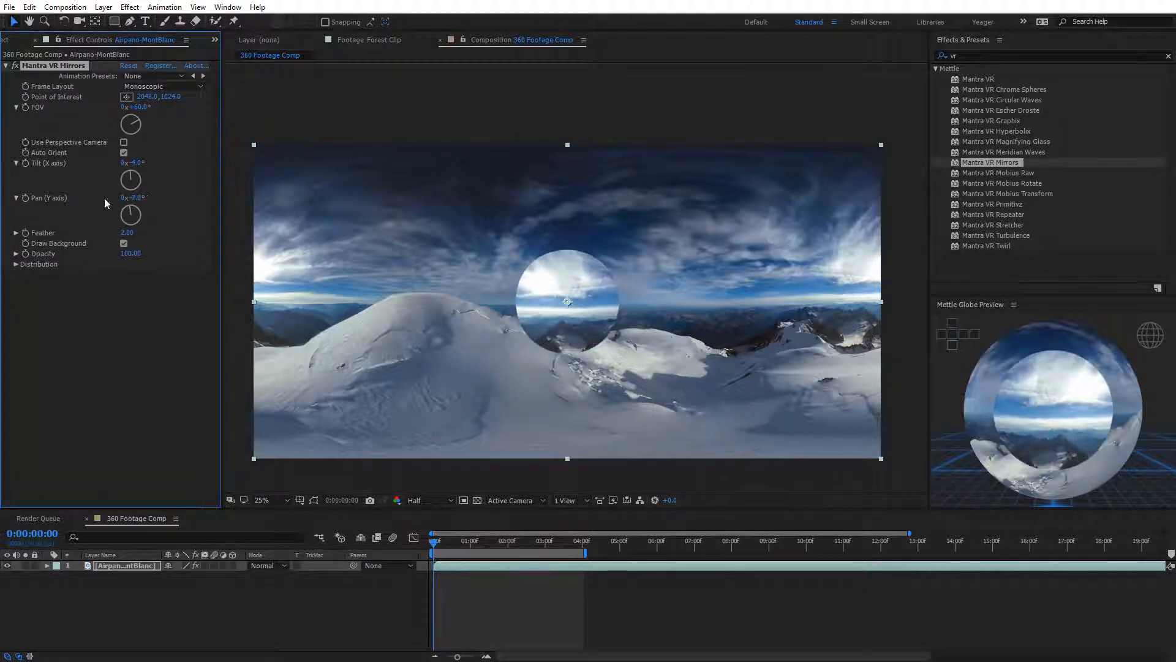
{"action": "mouse_move", "coordinate": [139, 164]}
{"action": "left_mouse_down"}
{"action": "mouse_move", "coordinate": [148, 162]}
{"action": "mouse_move", "coordinate": [123, 174]}
{"action": "left_mouse_up"}
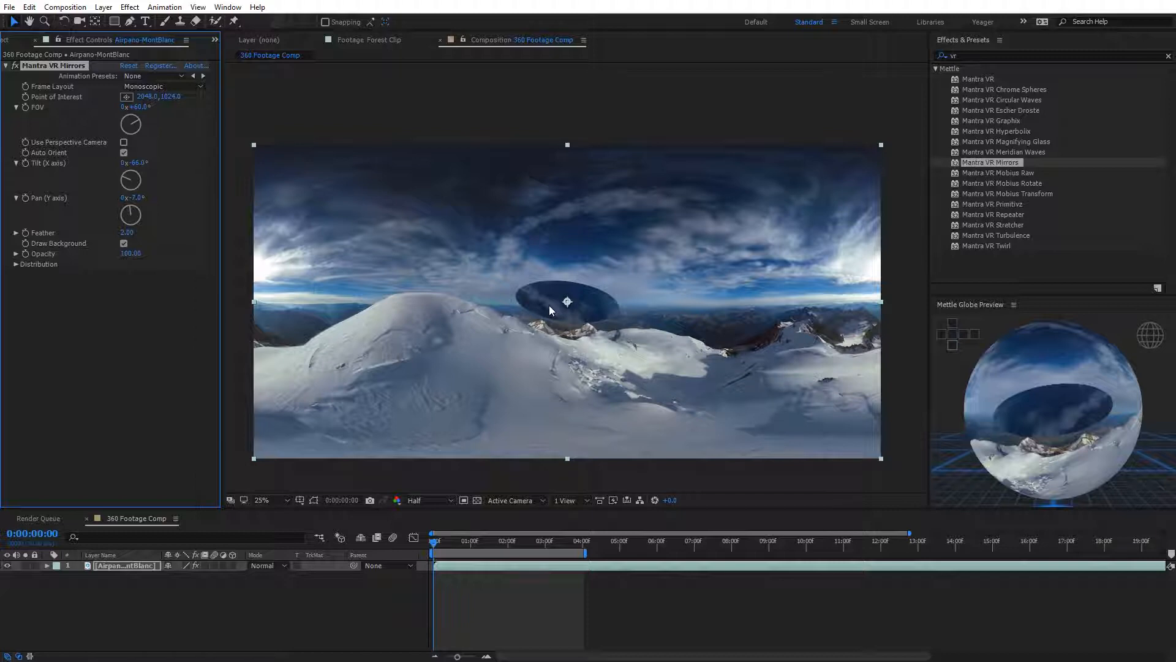
Try Use Perspective Camera on the rotated mirror with Tilt at about -40°, and reset the effect.
{"action": "left_click", "coordinate": [125, 144]}
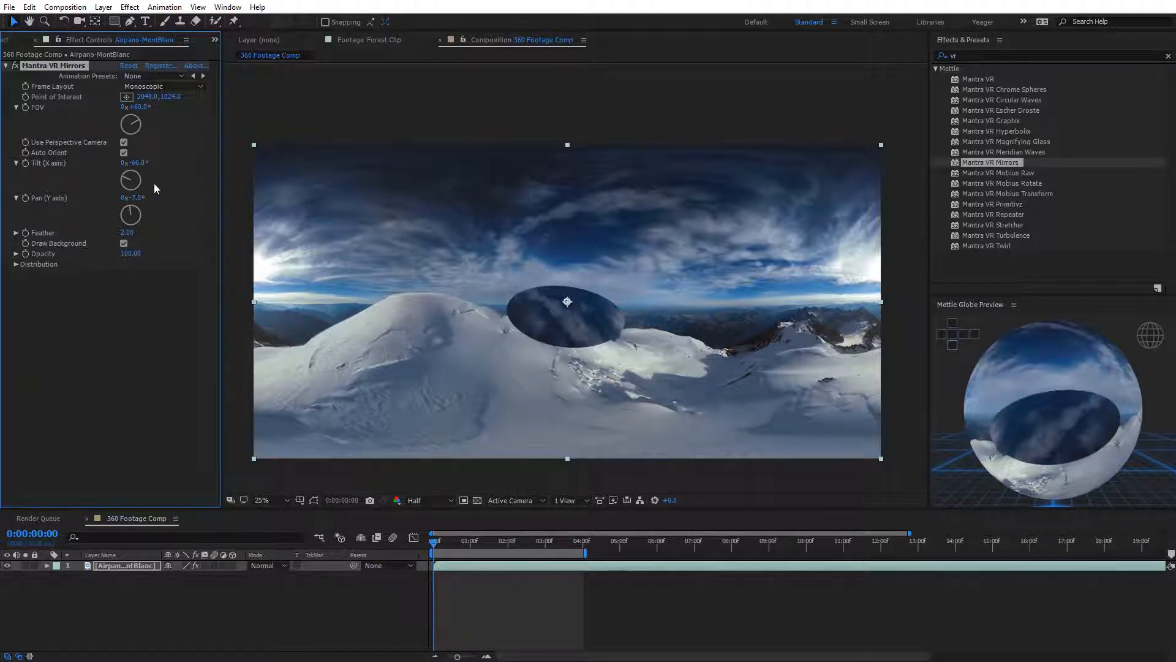
{"action": "left_click_drag", "start_coordinate": [136, 163], "coordinate": [154, 182]}
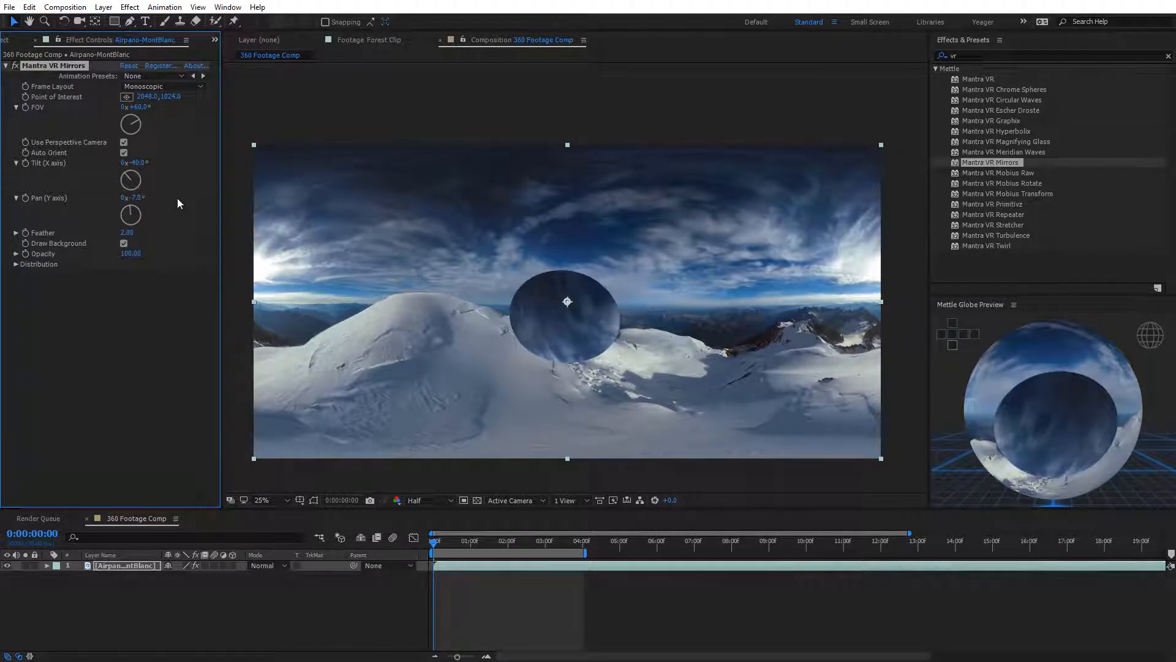
{"action": "left_click", "coordinate": [127, 66]}
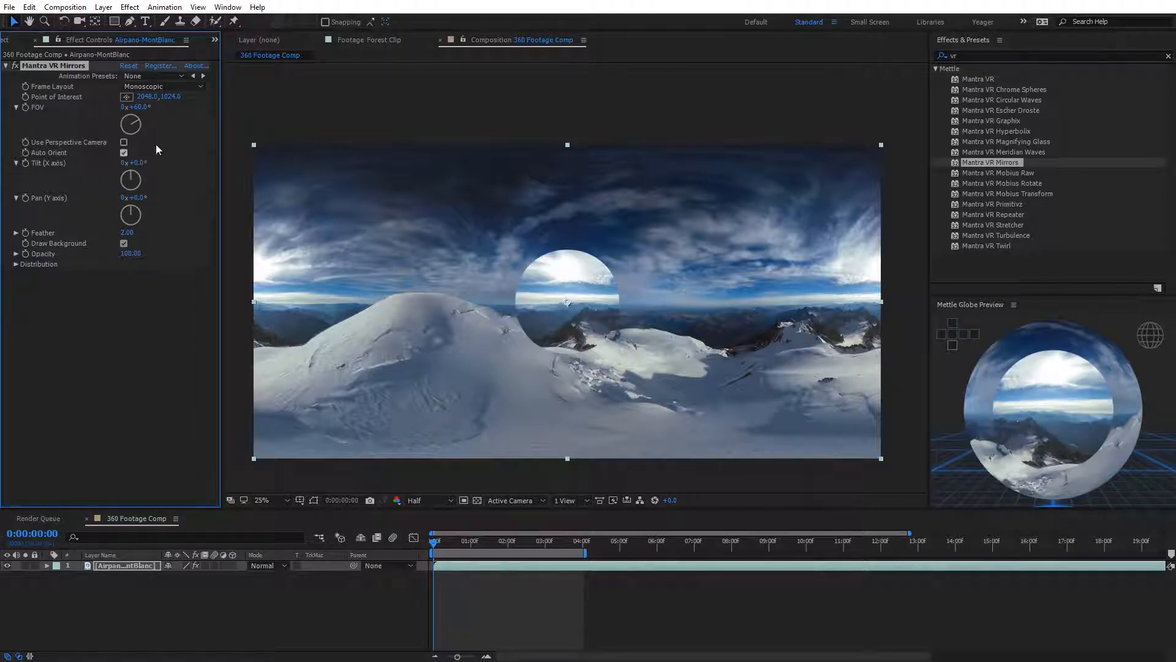
Compare moving the mirror with Auto Orient off and on, leaving it on with the point of interest at about 1192, 992.
{"action": "mouse_move", "coordinate": [567, 302]}
{"action": "left_mouse_down"}
{"action": "mouse_move", "coordinate": [526, 309]}
{"action": "mouse_move", "coordinate": [299, 218]}
{"action": "mouse_move", "coordinate": [362, 306]}
{"action": "mouse_move", "coordinate": [653, 358]}
{"action": "mouse_move", "coordinate": [832, 216]}
{"action": "mouse_move", "coordinate": [779, 336]}
{"action": "mouse_move", "coordinate": [721, 284]}
{"action": "mouse_move", "coordinate": [674, 299]}
{"action": "mouse_move", "coordinate": [568, 297]}
{"action": "left_mouse_up"}
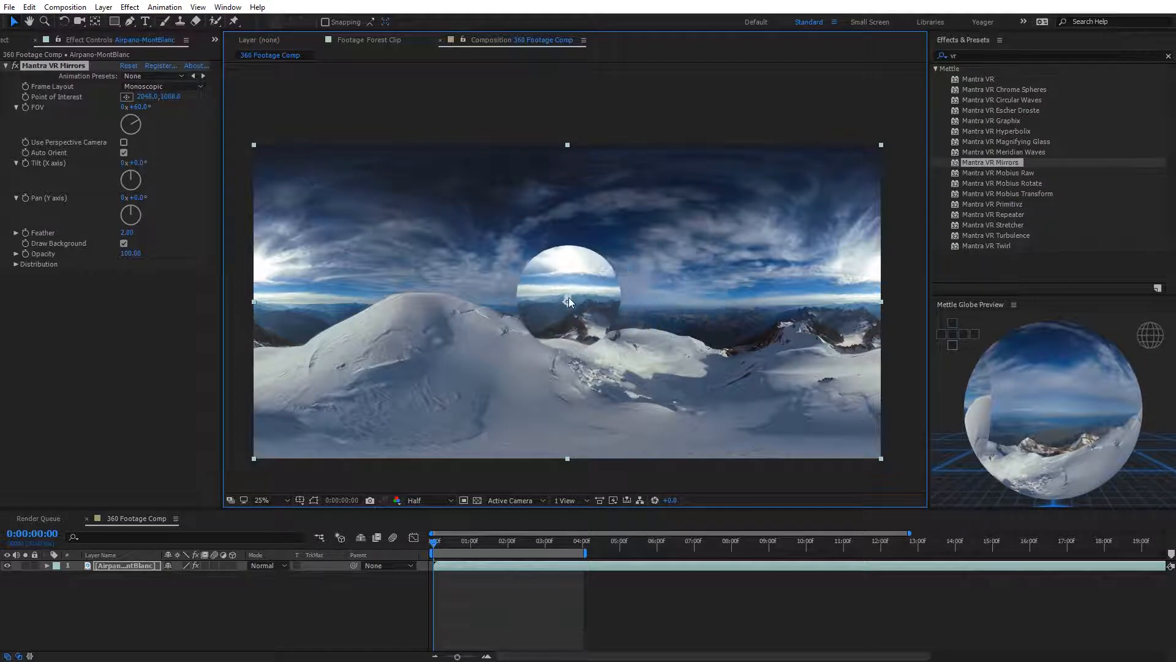
{"action": "left_click", "coordinate": [124, 153]}
{"action": "left_click_drag", "start_coordinate": [570, 299], "coordinate": [308, 291]}
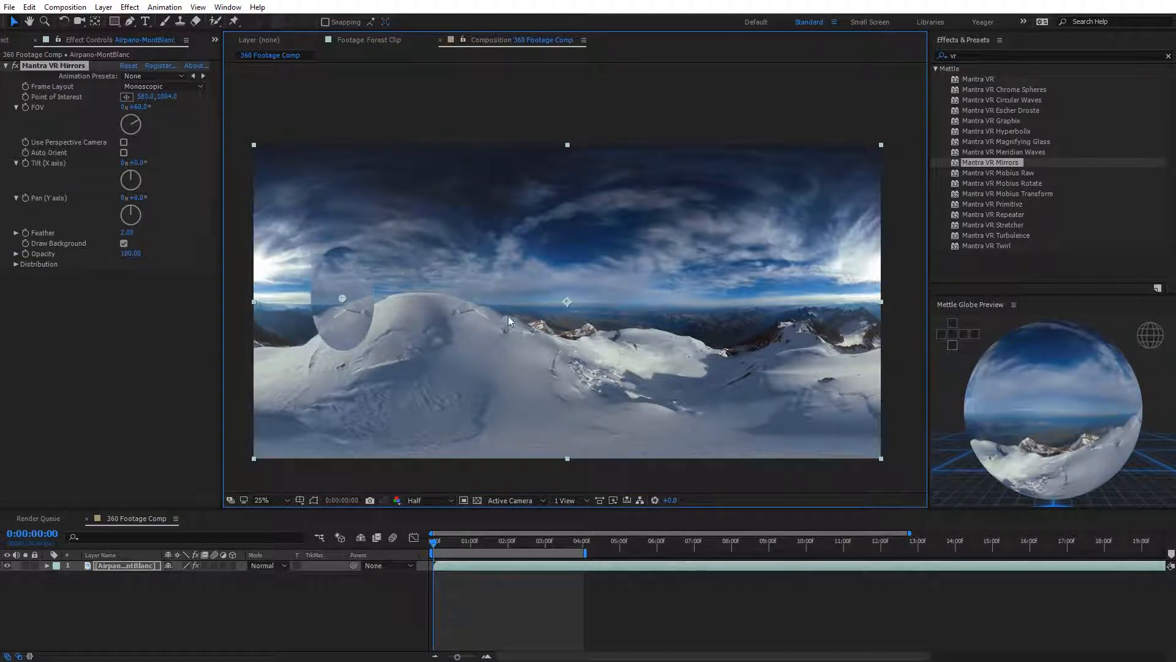
{"action": "mouse_move", "coordinate": [343, 297]}
{"action": "left_mouse_down"}
{"action": "mouse_move", "coordinate": [491, 310]}
{"action": "mouse_move", "coordinate": [346, 286]}
{"action": "mouse_move", "coordinate": [360, 301]}
{"action": "left_mouse_up"}
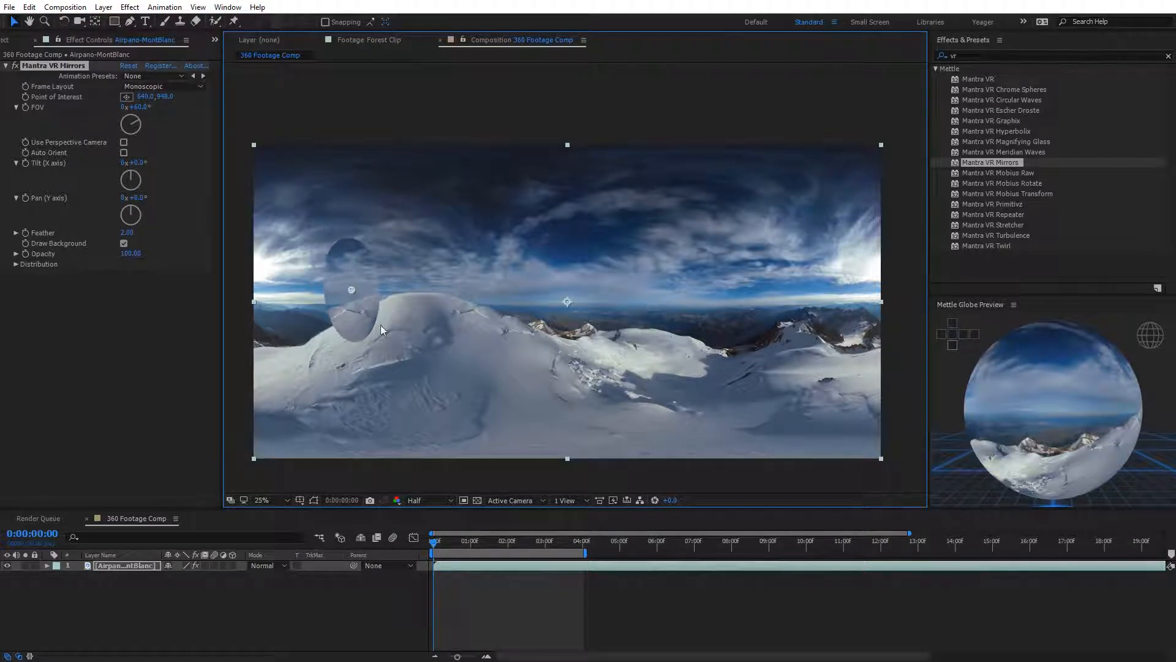
{"action": "left_click", "coordinate": [124, 152]}
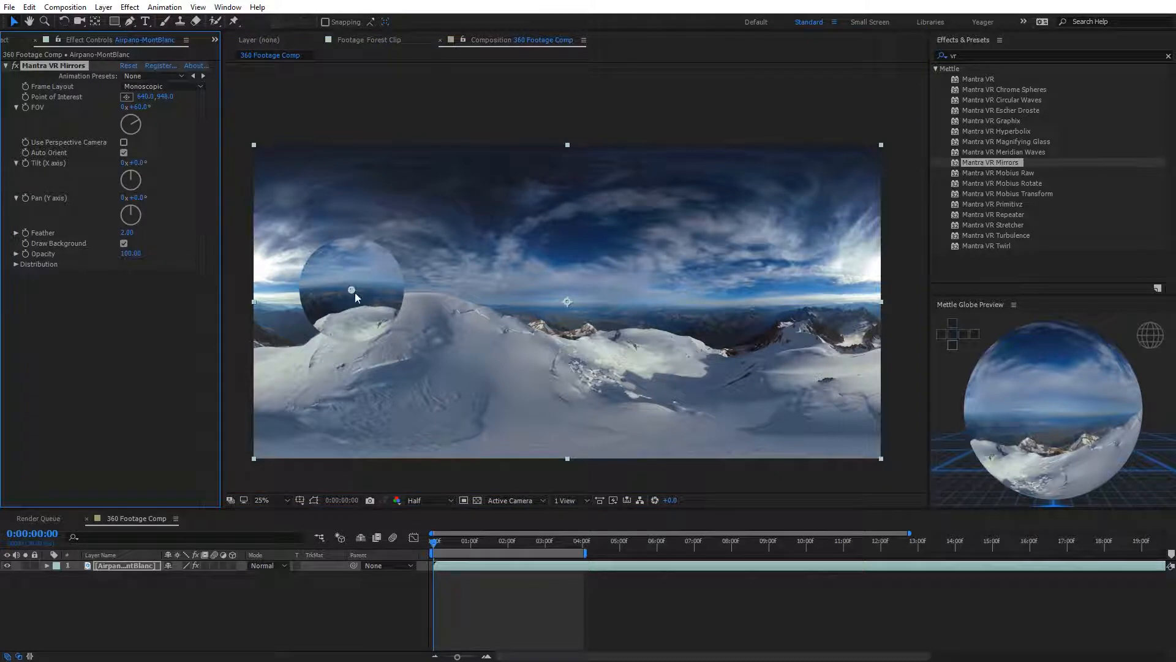
{"action": "left_click_drag", "start_coordinate": [351, 290], "coordinate": [436, 296]}
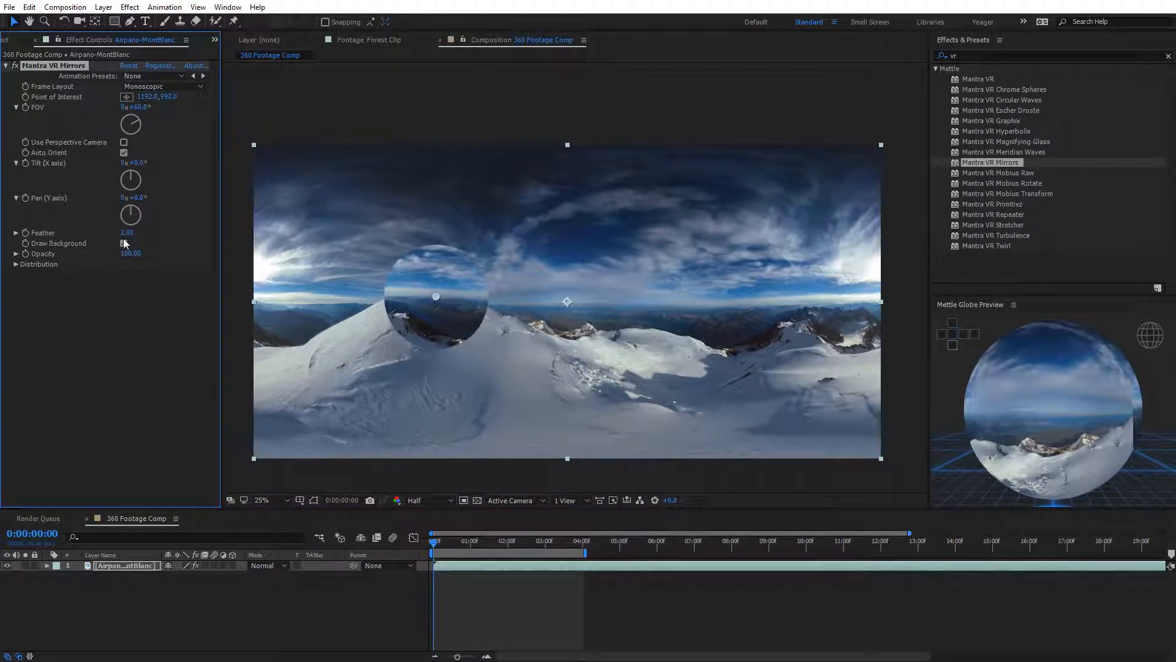
Raise the mirror's Feather to about 99 and inspect the softened edge on the snowy peak.
{"action": "left_click_drag", "start_coordinate": [125, 237], "coordinate": [181, 230]}
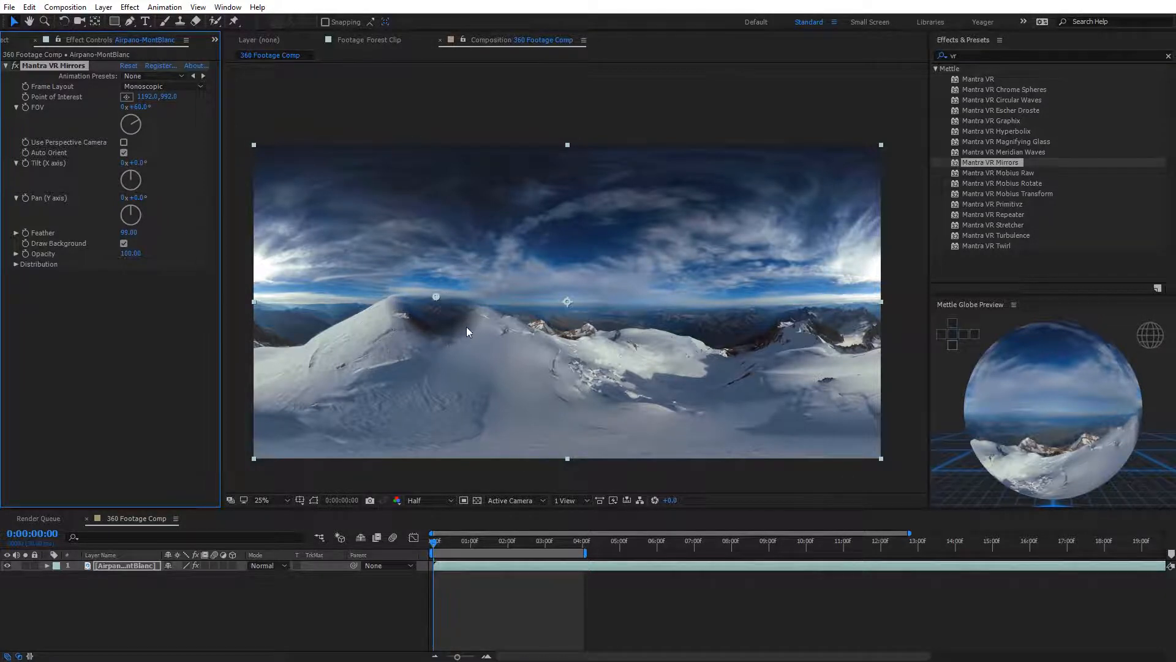
{"action": "scroll", "coordinate": [469, 331], "scroll_direction": "up", "scroll_amount": 2}
{"action": "left_click_drag", "start_coordinate": [416, 339], "coordinate": [629, 333]}
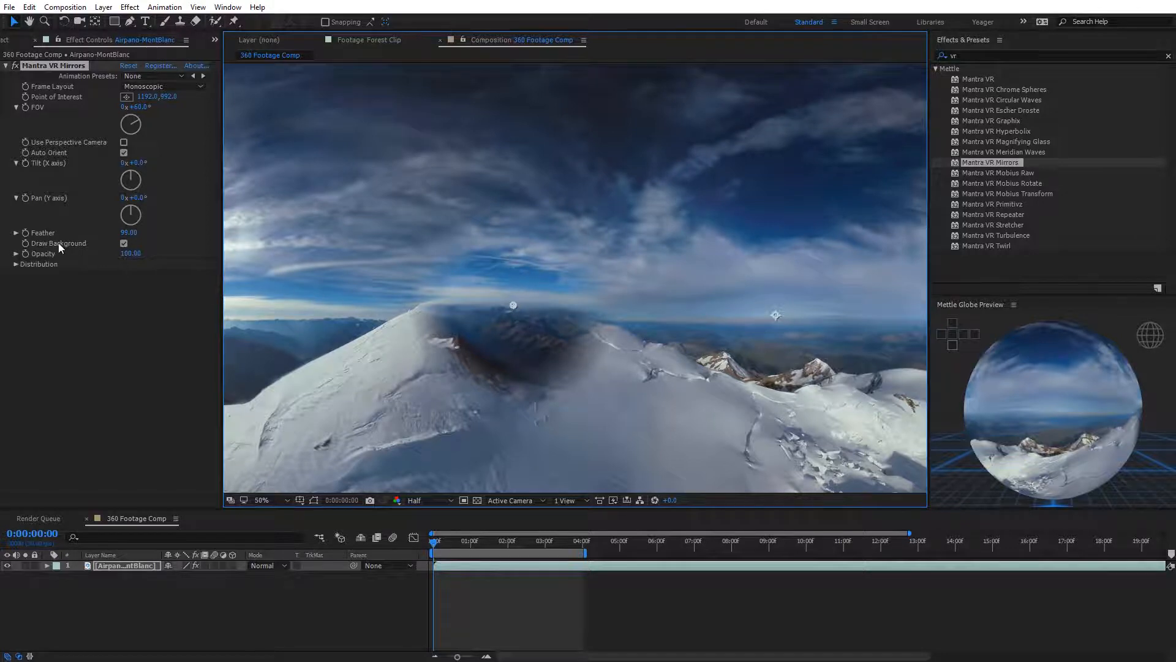
Disable Draw Background and check the isolated mirror circle against the transparency grid.
{"action": "left_click", "coordinate": [123, 244]}
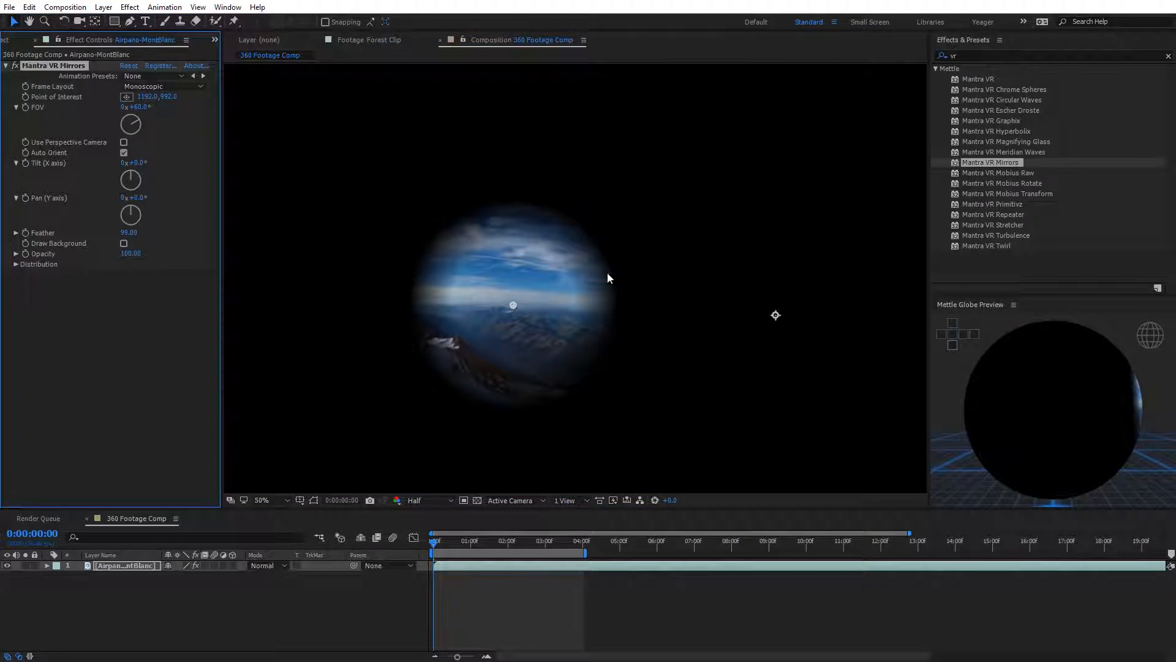
{"action": "key", "text": "comma"}
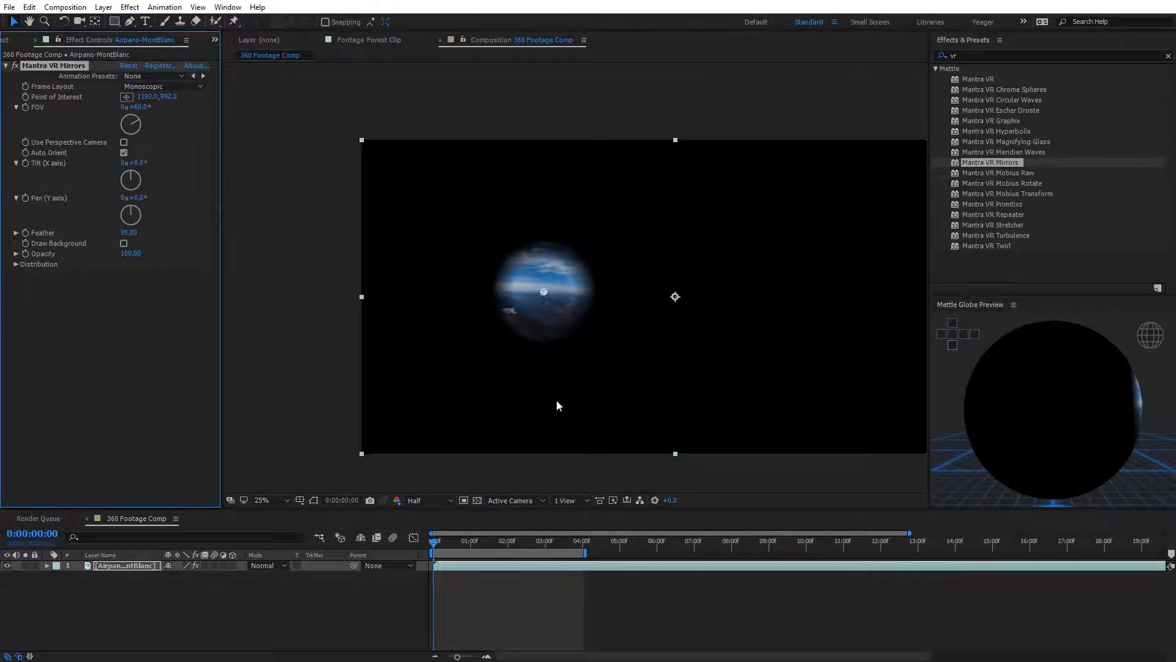
{"action": "left_click", "coordinate": [476, 501]}
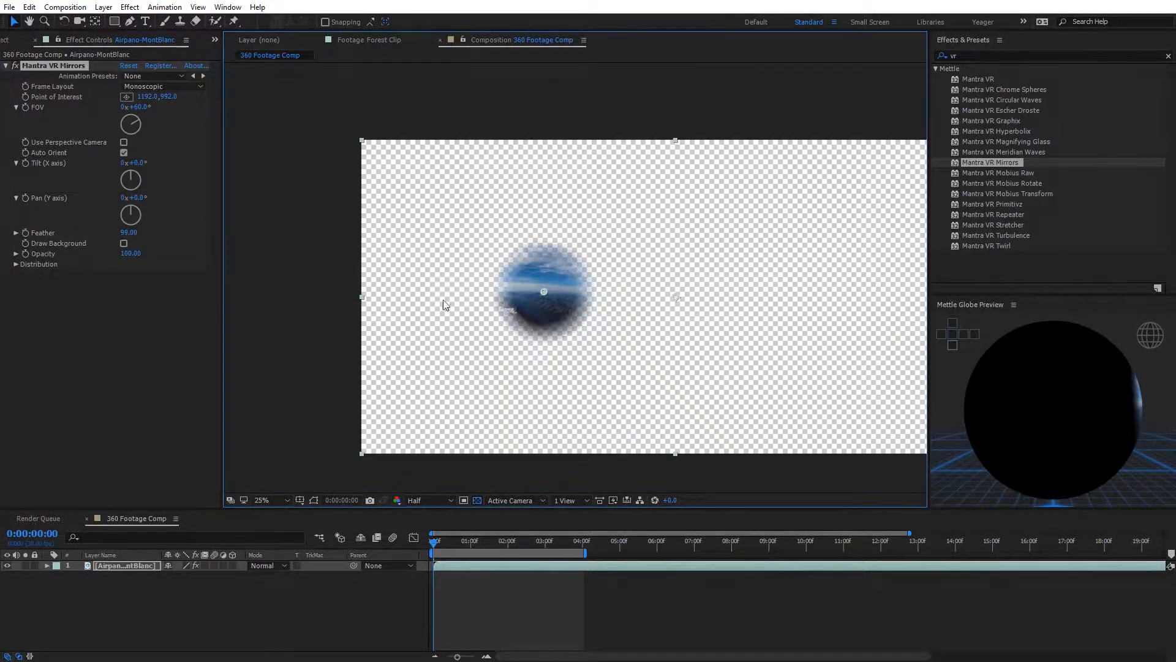
{"action": "left_click", "coordinate": [477, 499]}
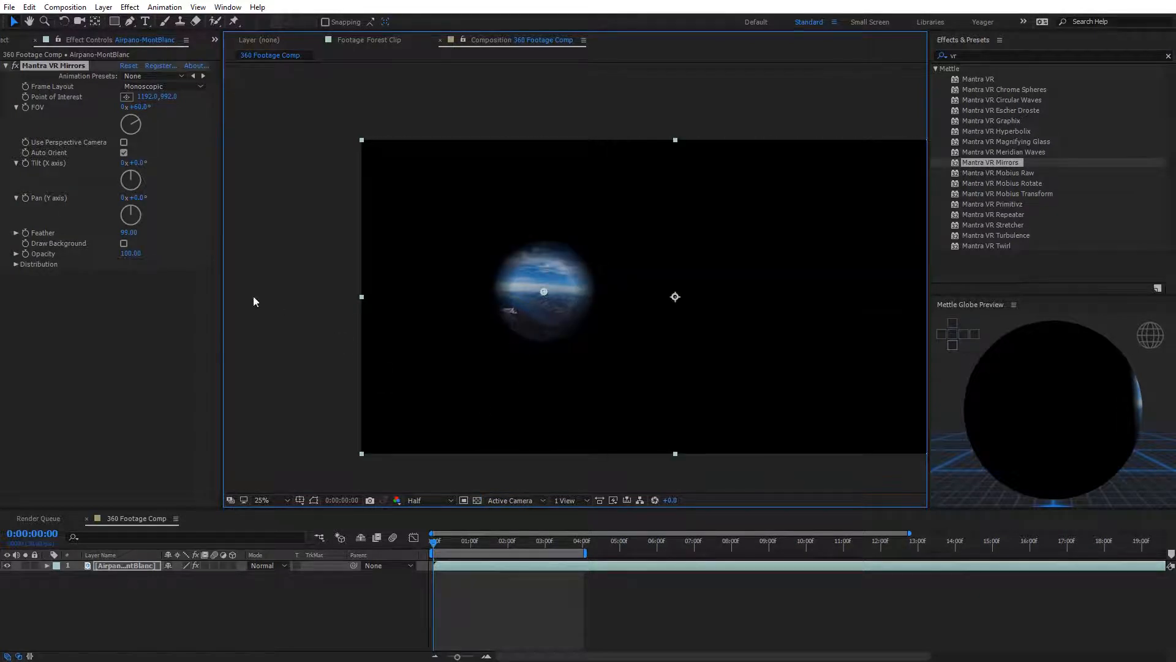
Turn Draw Background back on and reset the Mirrors effect to its default single mirror.
{"action": "left_click", "coordinate": [124, 244]}
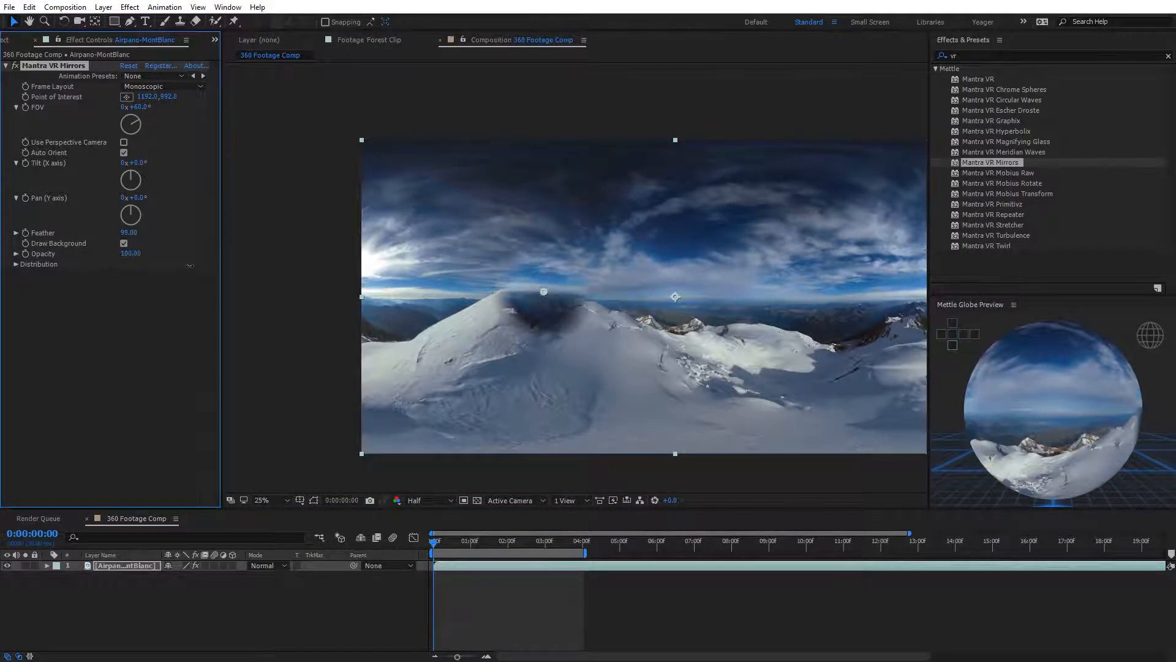
{"action": "mouse_move", "coordinate": [190, 266]}
{"action": "left_mouse_down"}
{"action": "mouse_move", "coordinate": [94, 266]}
{"action": "mouse_move", "coordinate": [204, 273]}
{"action": "left_mouse_up"}
{"action": "left_click", "coordinate": [129, 65]}
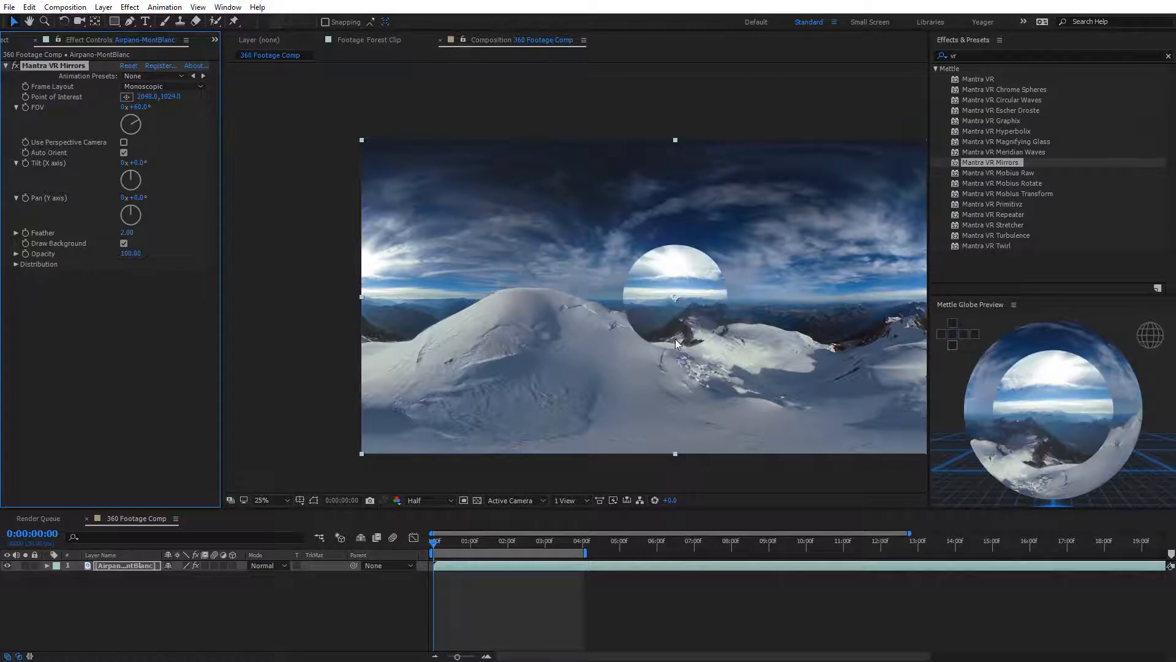
{"action": "left_click_drag", "start_coordinate": [849, 338], "coordinate": [760, 336]}
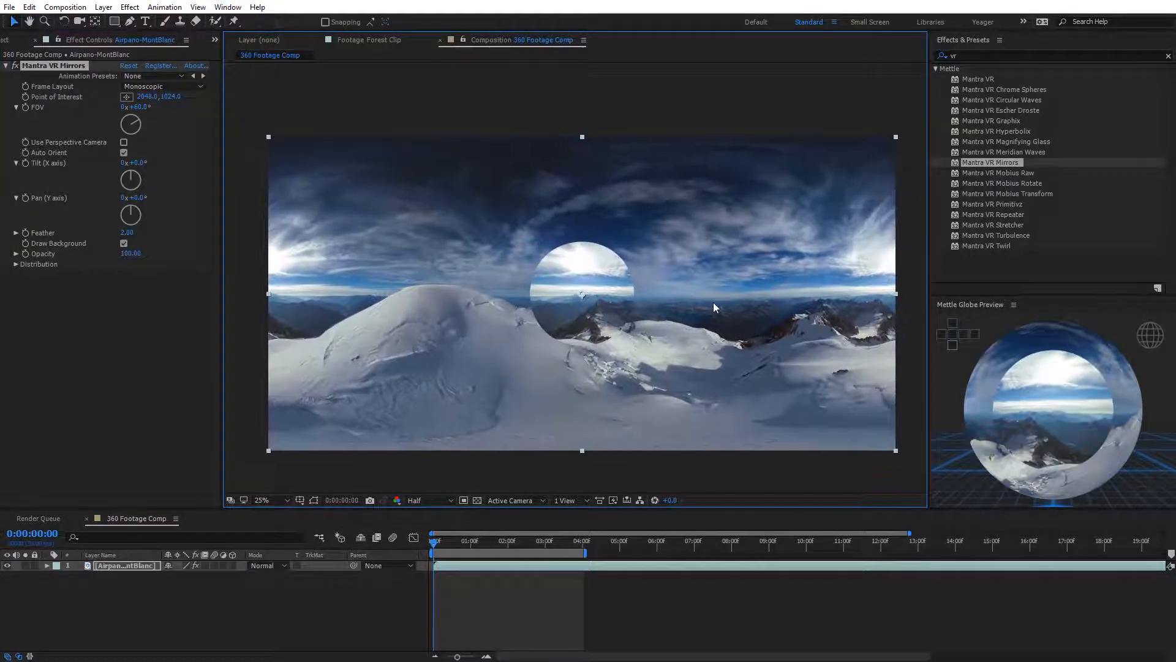
Raise the Distribution's Number Of Instances to 9 and move the point of interest to about 1220, 688.
{"action": "left_click", "coordinate": [17, 263]}
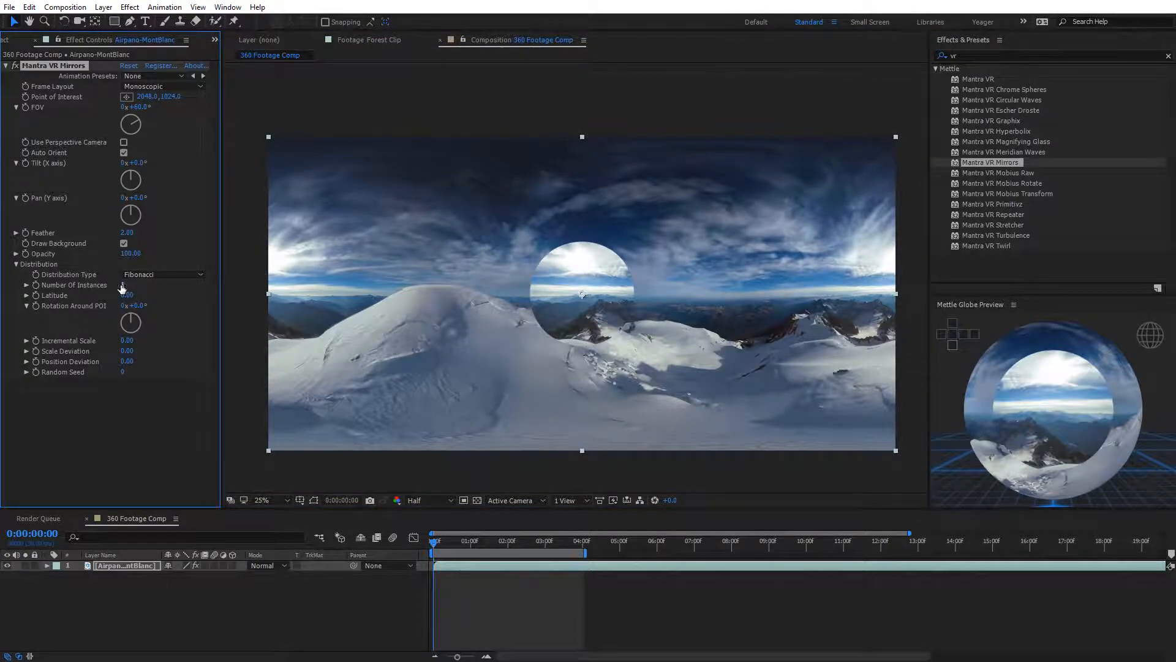
{"action": "left_click_drag", "start_coordinate": [130, 286], "coordinate": [499, 329]}
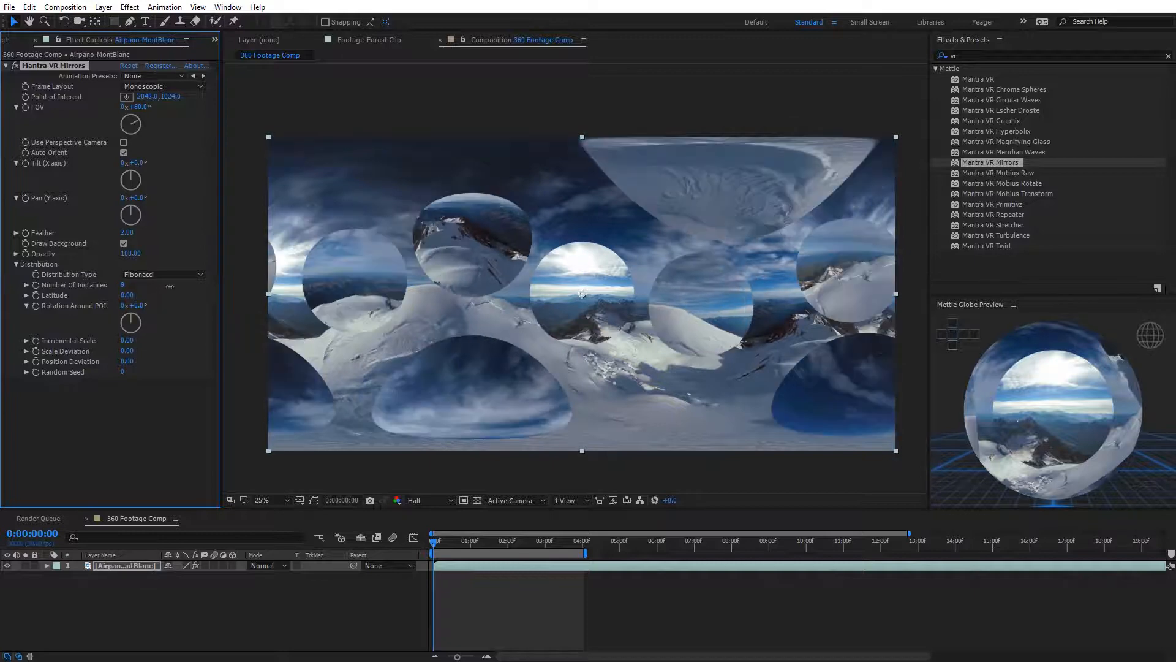
{"action": "left_click_drag", "start_coordinate": [579, 299], "coordinate": [455, 241]}
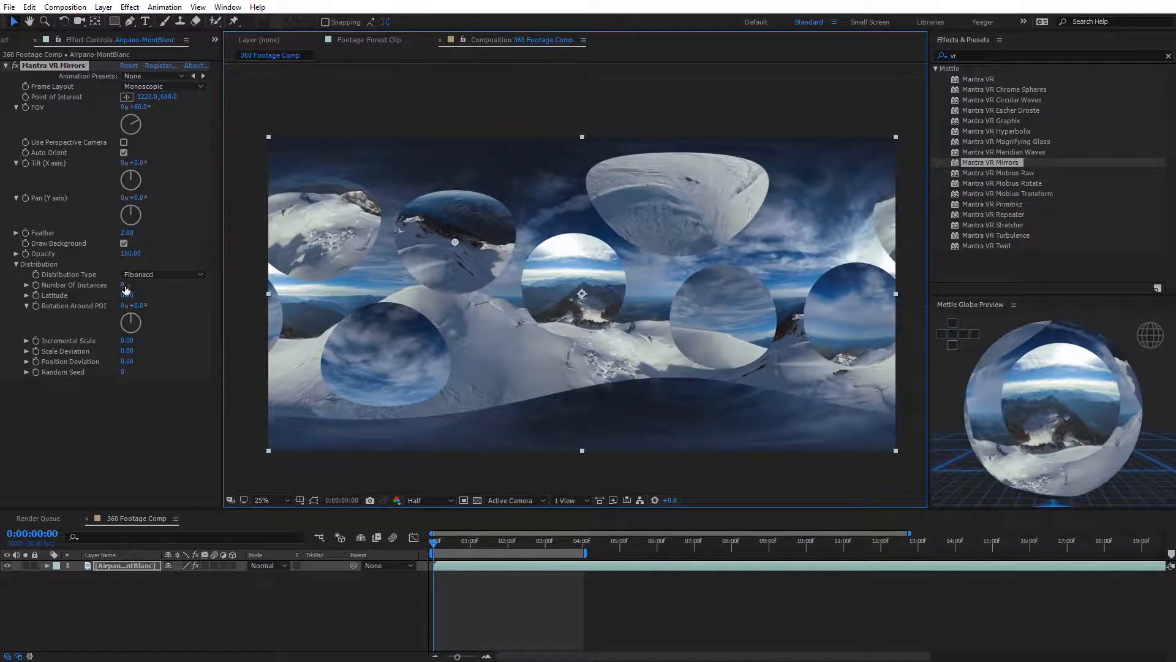
Try the Circle distribution with the point of interest at about 2052, 2056, Latitude 1 and Rotation Around POI 4°.
{"action": "left_click", "coordinate": [167, 274]}
{"action": "left_click", "coordinate": [171, 304]}
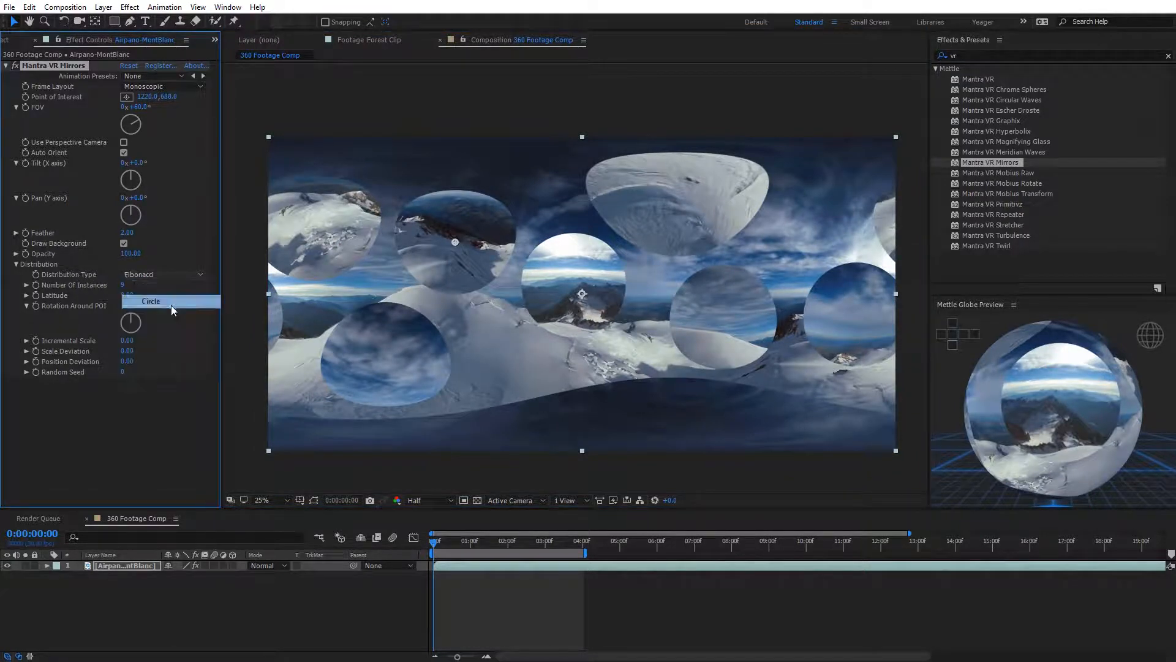
{"action": "left_click_drag", "start_coordinate": [458, 245], "coordinate": [582, 450]}
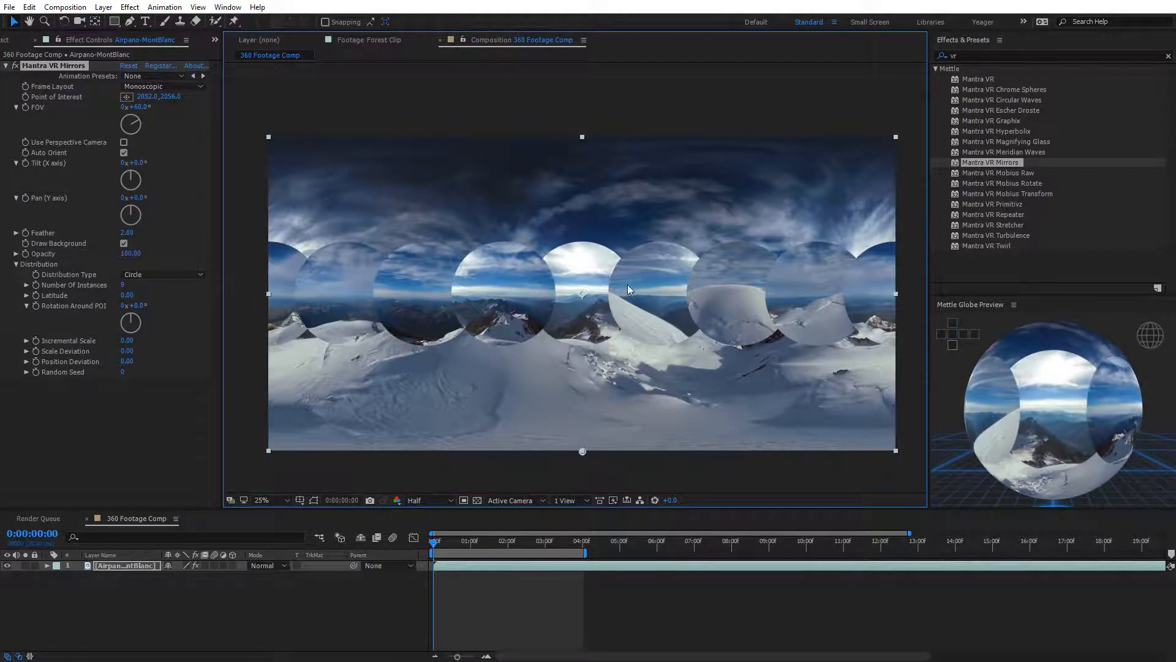
{"action": "left_click", "coordinate": [108, 312]}
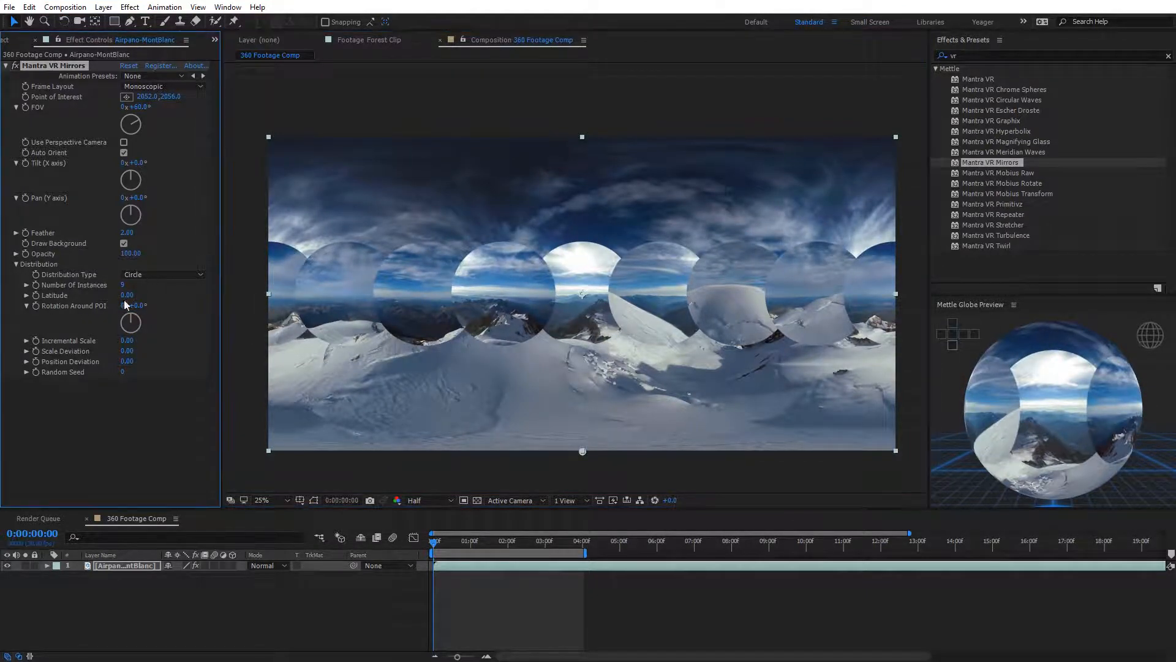
{"action": "mouse_move", "coordinate": [127, 296]}
{"action": "left_mouse_down"}
{"action": "mouse_move", "coordinate": [102, 296]}
{"action": "mouse_move", "coordinate": [140, 311]}
{"action": "left_mouse_up"}
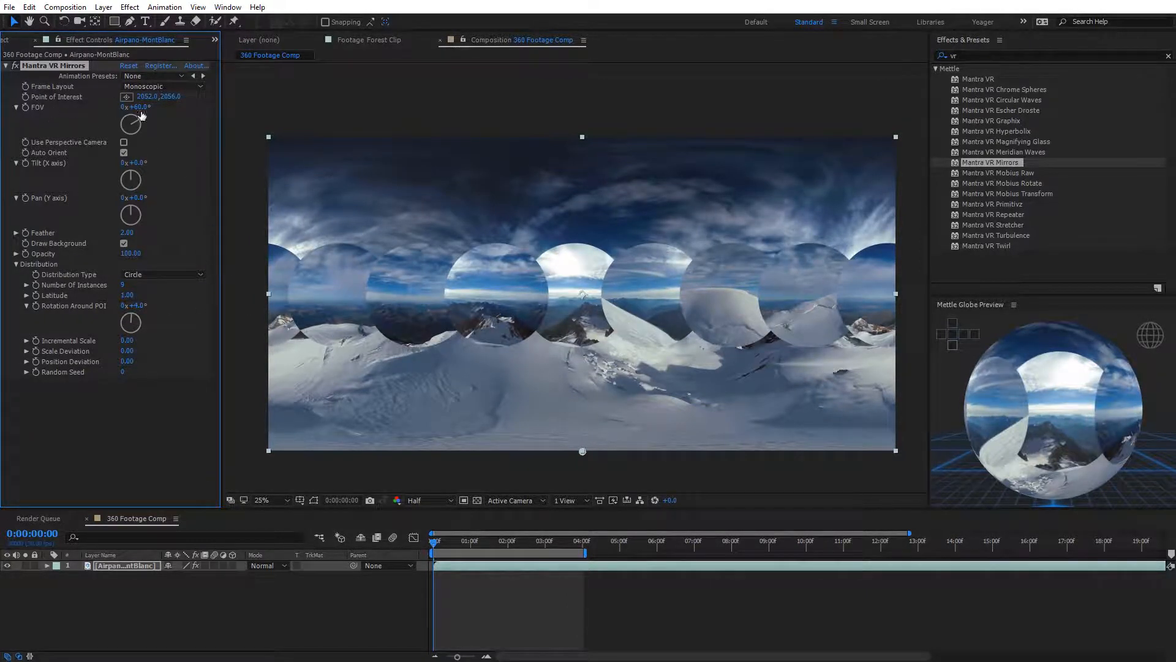
Widen the FOV to about 134°, return the distribution type to Fibonacci, and reduce the FOV to about 82°.
{"action": "left_click_drag", "start_coordinate": [138, 107], "coordinate": [186, 108]}
{"action": "left_click", "coordinate": [138, 276]}
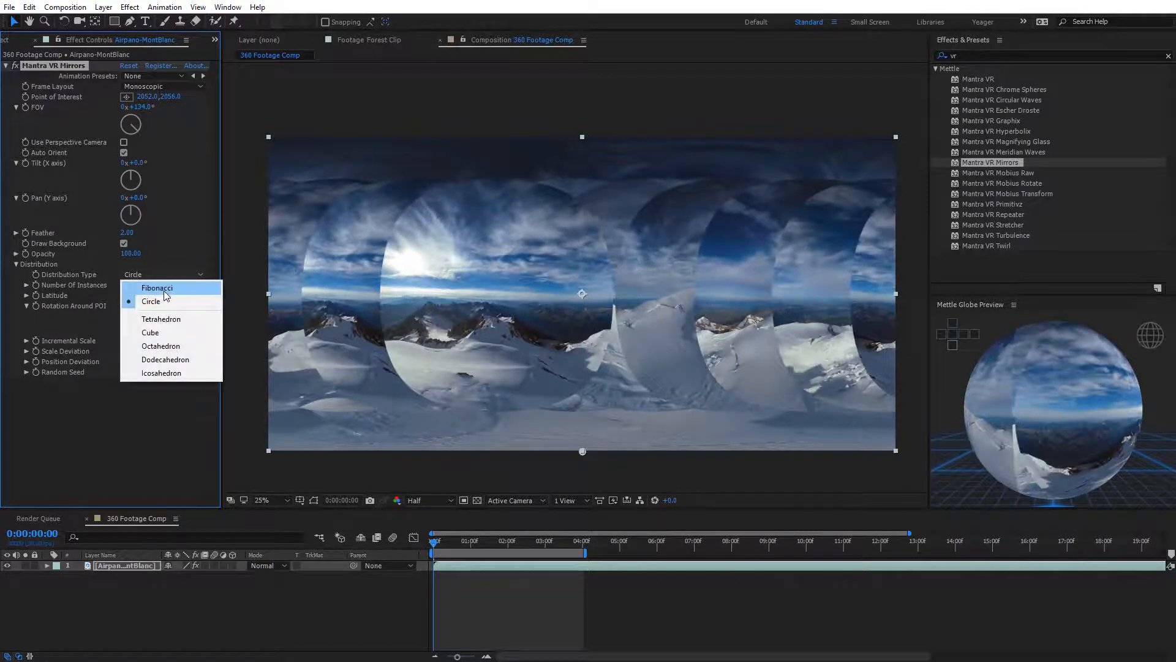
{"action": "left_click", "coordinate": [158, 288]}
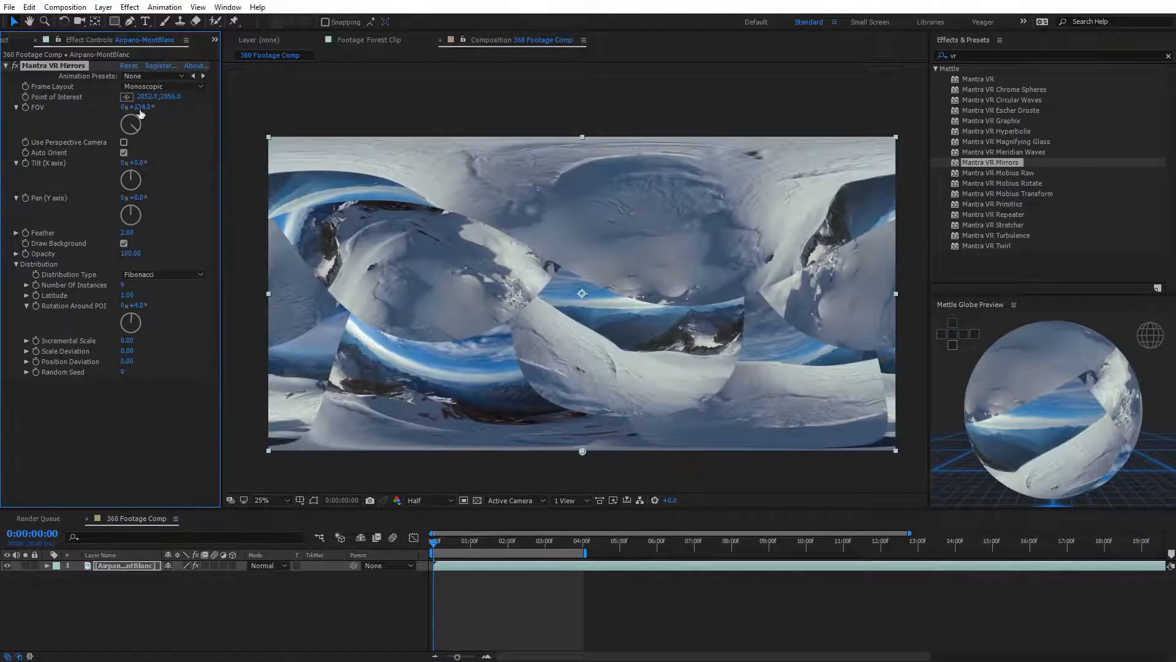
{"action": "left_click_drag", "start_coordinate": [141, 107], "coordinate": [115, 108]}
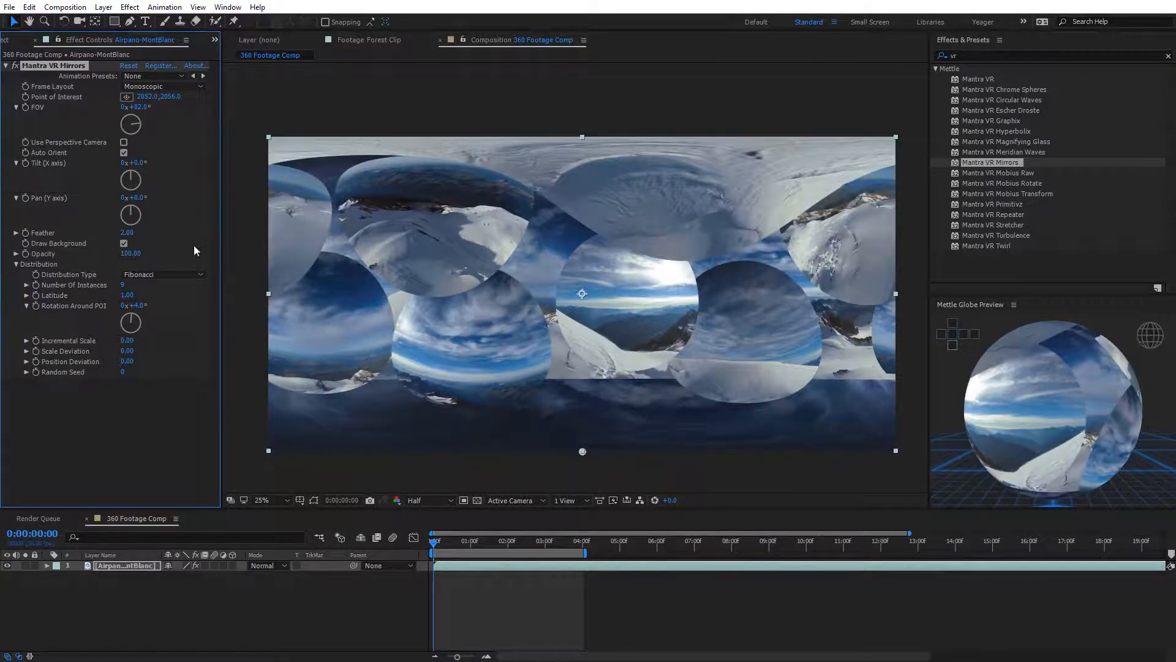
Soften the mirrors with Feather 100, widen the FOV to about 121°, and place the point of interest near 1316, 928.
{"action": "left_click_drag", "start_coordinate": [126, 233], "coordinate": [202, 233]}
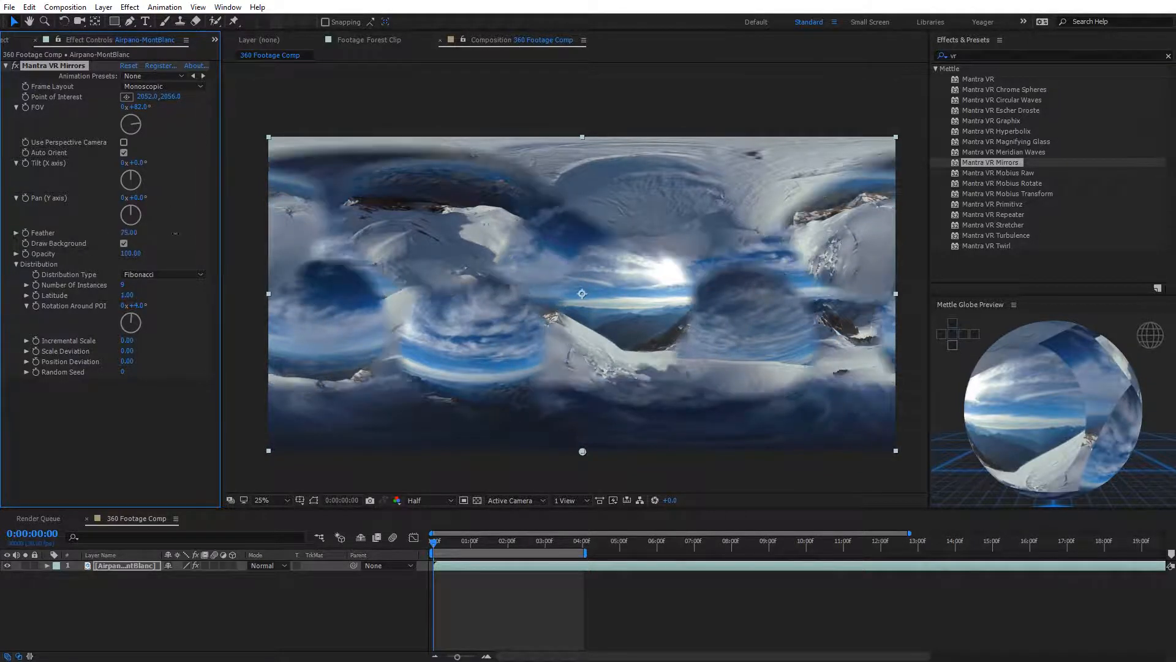
{"action": "left_click_drag", "start_coordinate": [583, 450], "coordinate": [527, 231]}
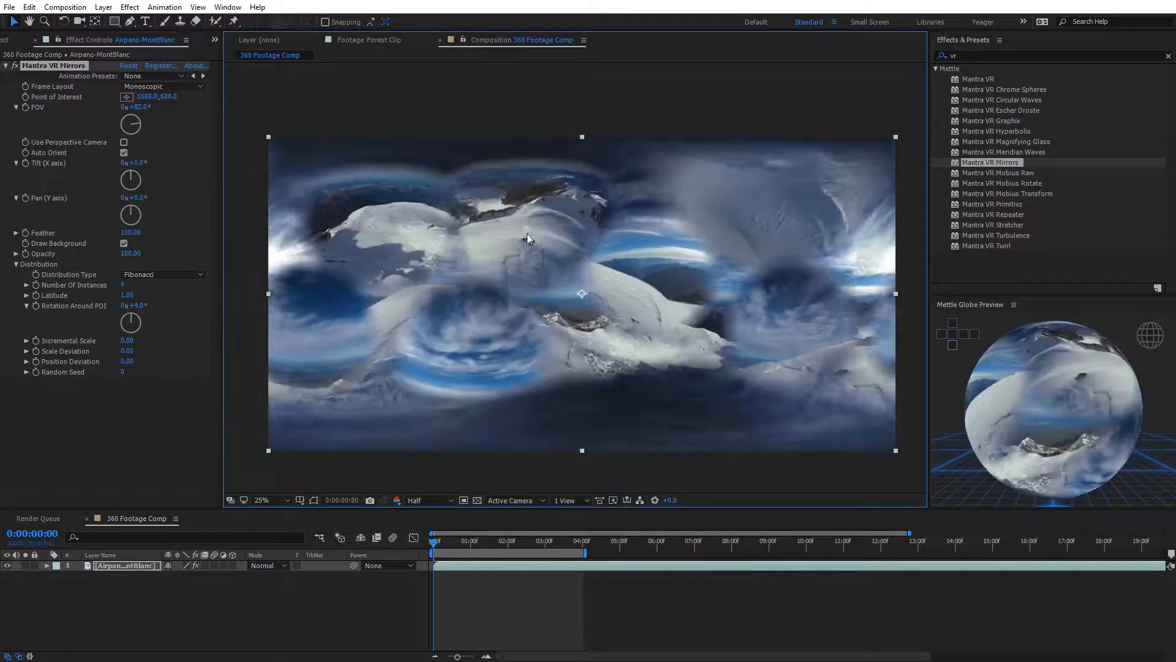
{"action": "left_click_drag", "start_coordinate": [140, 107], "coordinate": [161, 108]}
{"action": "left_click_drag", "start_coordinate": [525, 235], "coordinate": [412, 200]}
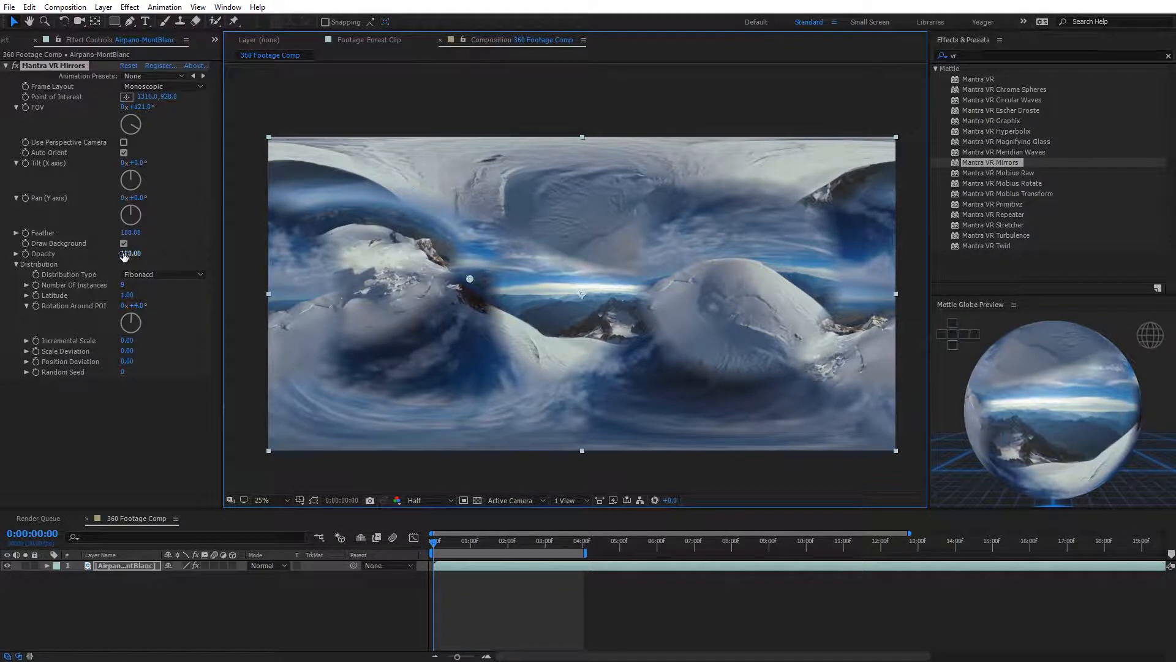
Keep Opacity at 100 and set Rotation Around POI to about 125° with Incremental Scale at about -59.
{"action": "mouse_move", "coordinate": [130, 258]}
{"action": "left_mouse_down"}
{"action": "mouse_move", "coordinate": [92, 258]}
{"action": "mouse_move", "coordinate": [144, 256]}
{"action": "left_mouse_up"}
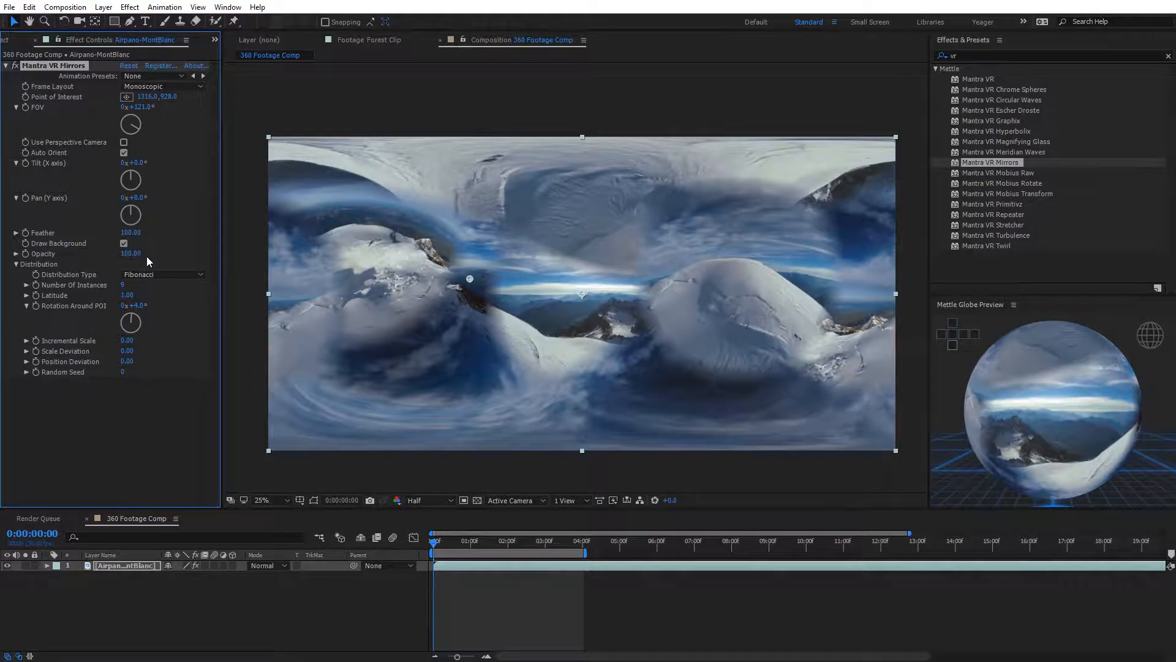
{"action": "left_click_drag", "start_coordinate": [141, 310], "coordinate": [147, 354]}
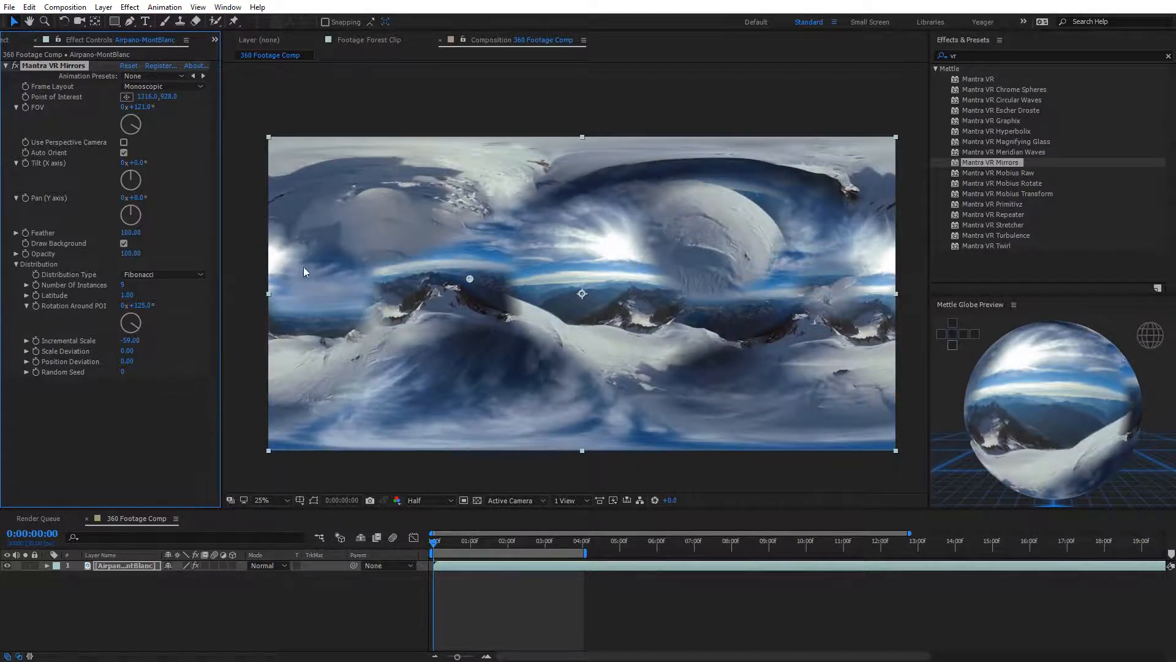
Randomize the mirrors with Scale Deviation at about 42 and Position Deviation at about 60, and vary the Random Seed.
{"action": "left_click", "coordinate": [127, 351]}
{"action": "type", "text": "7"}
{"action": "key", "text": "Return"}
{"action": "mouse_move", "coordinate": [126, 359]}
{"action": "left_mouse_down"}
{"action": "mouse_move", "coordinate": [169, 367]}
{"action": "mouse_move", "coordinate": [135, 377]}
{"action": "left_mouse_up"}
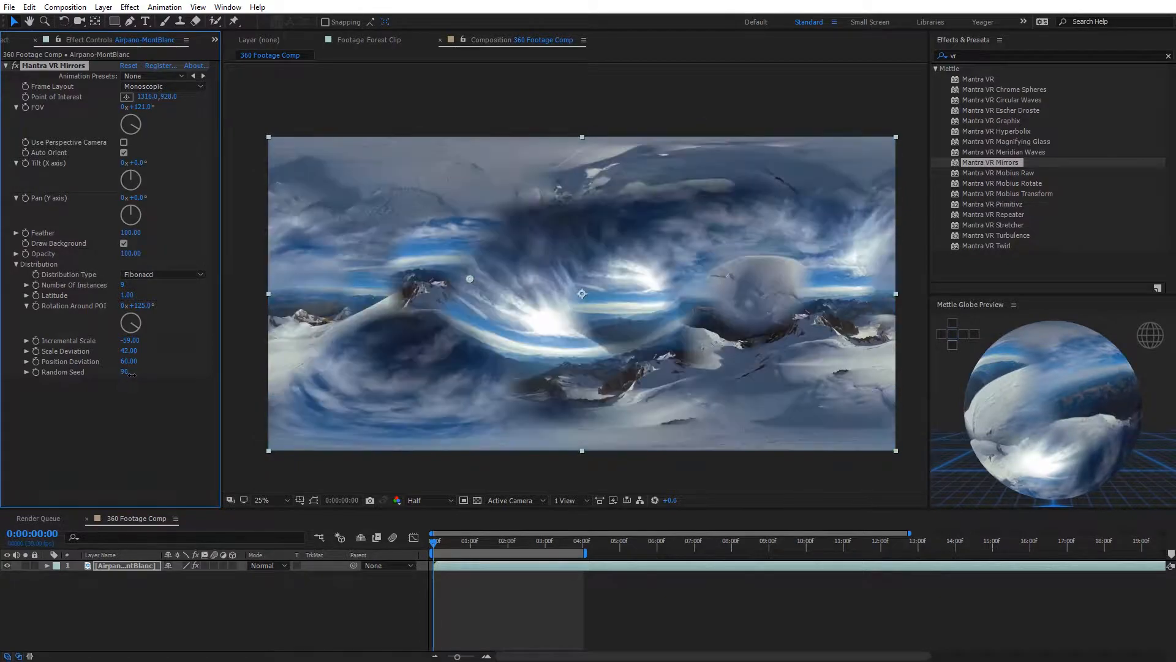